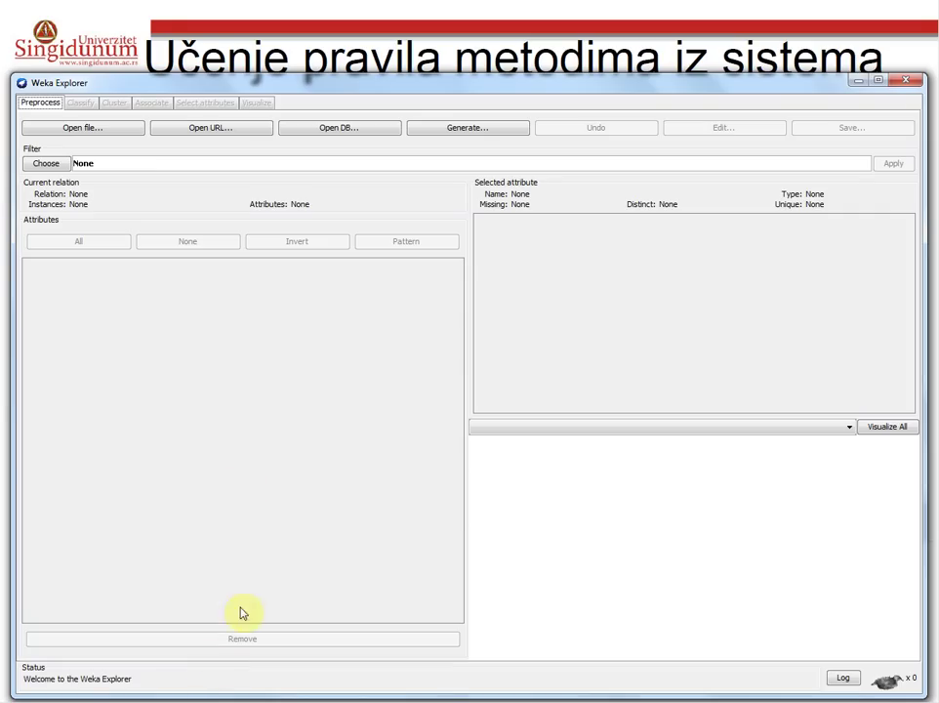
Step: Load the zoo.arff dataset from the Materijali folder
click(85, 130)
click(367, 287)
double_click(367, 287)
click(364, 285)
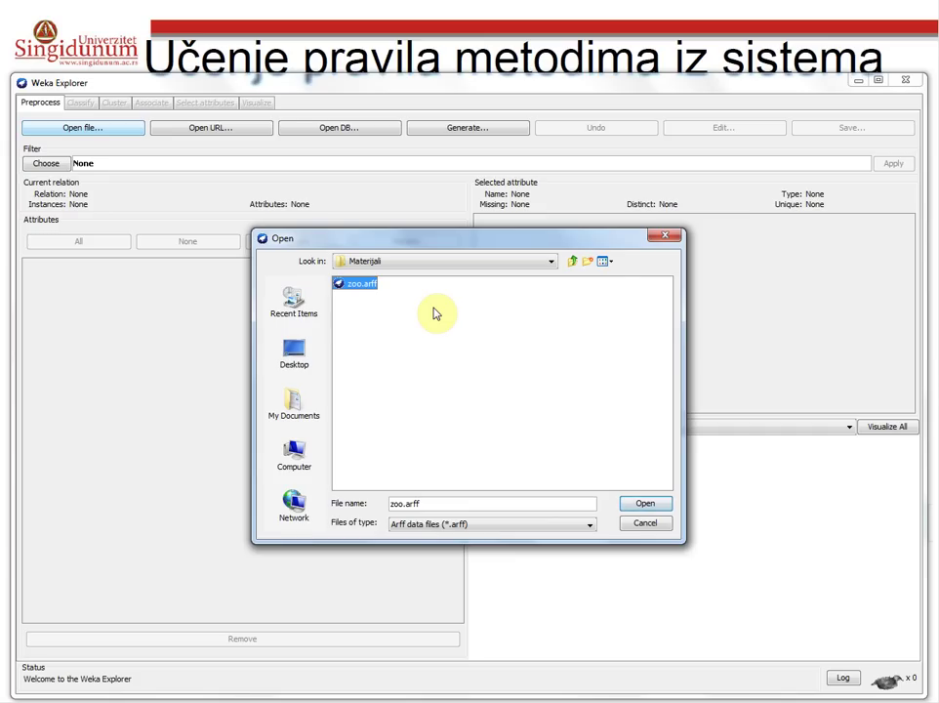
click(636, 504)
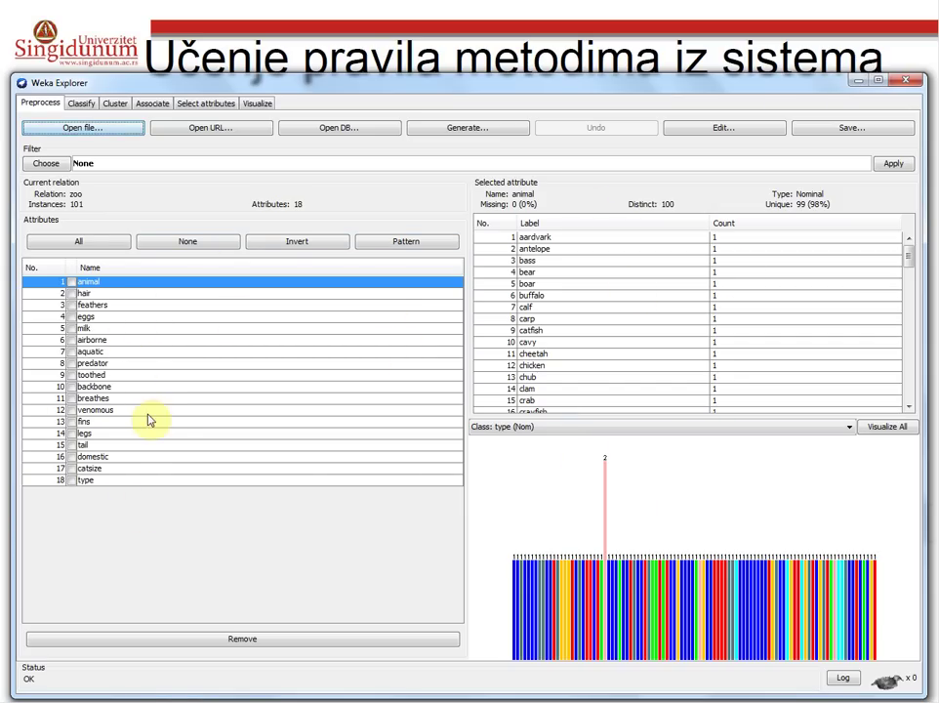
Step: Examine the value distributions of individual zoo attributes, including animal, hair, feathers, predator, breathes and catsize
click(127, 467)
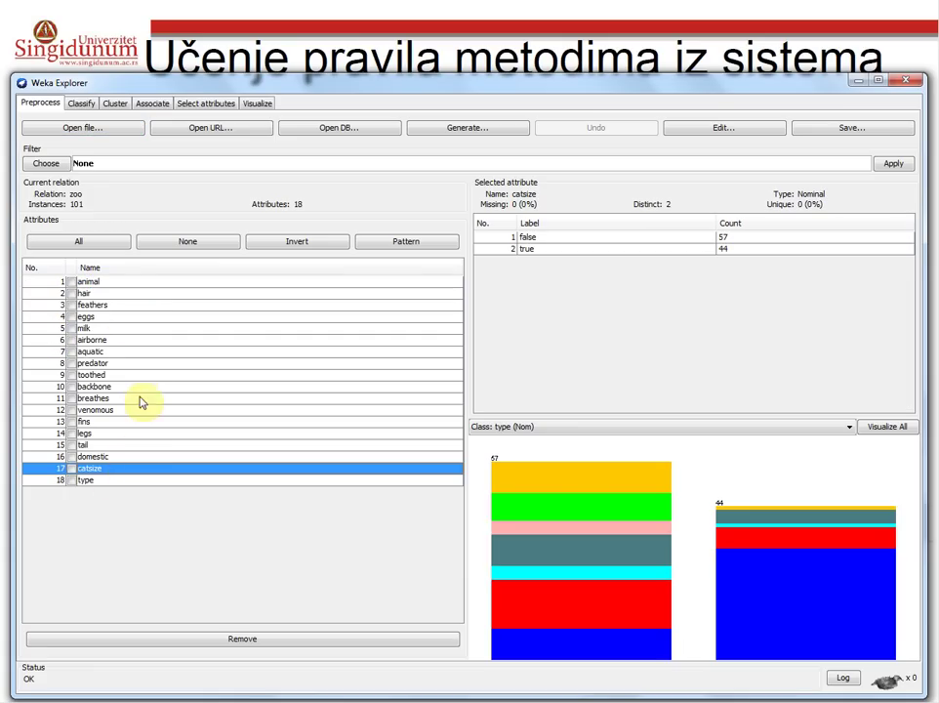
click(115, 282)
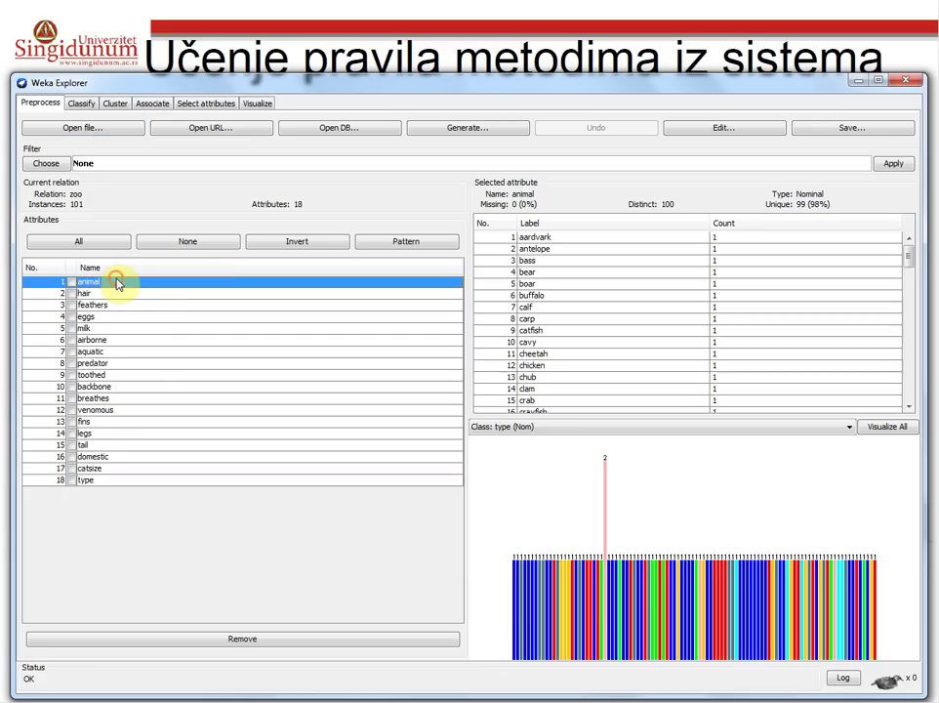
click(127, 295)
click(135, 317)
click(137, 329)
click(142, 363)
click(151, 283)
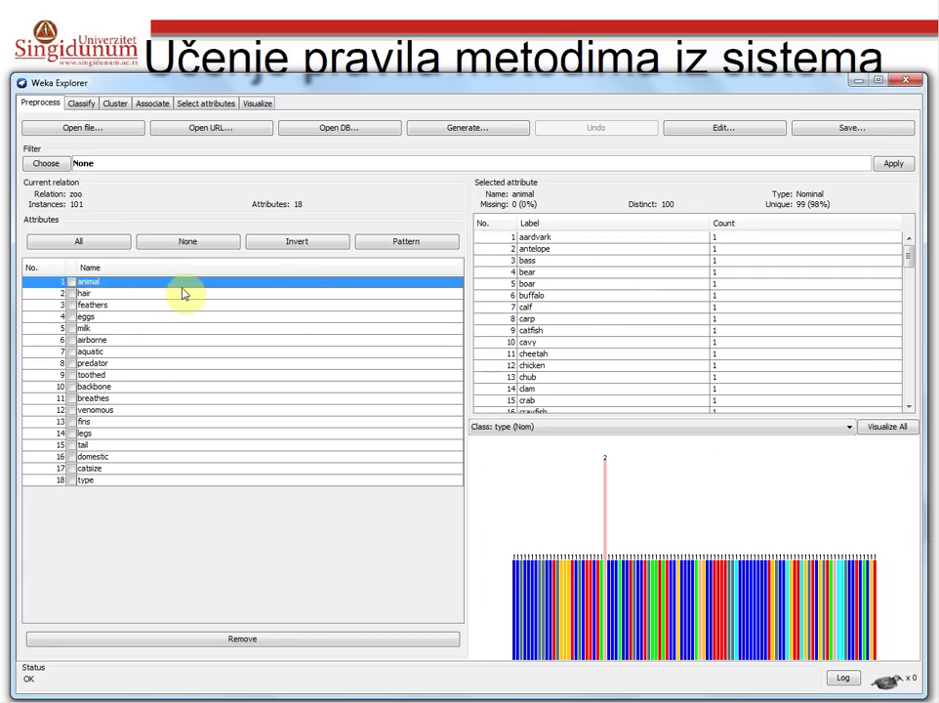
click(156, 305)
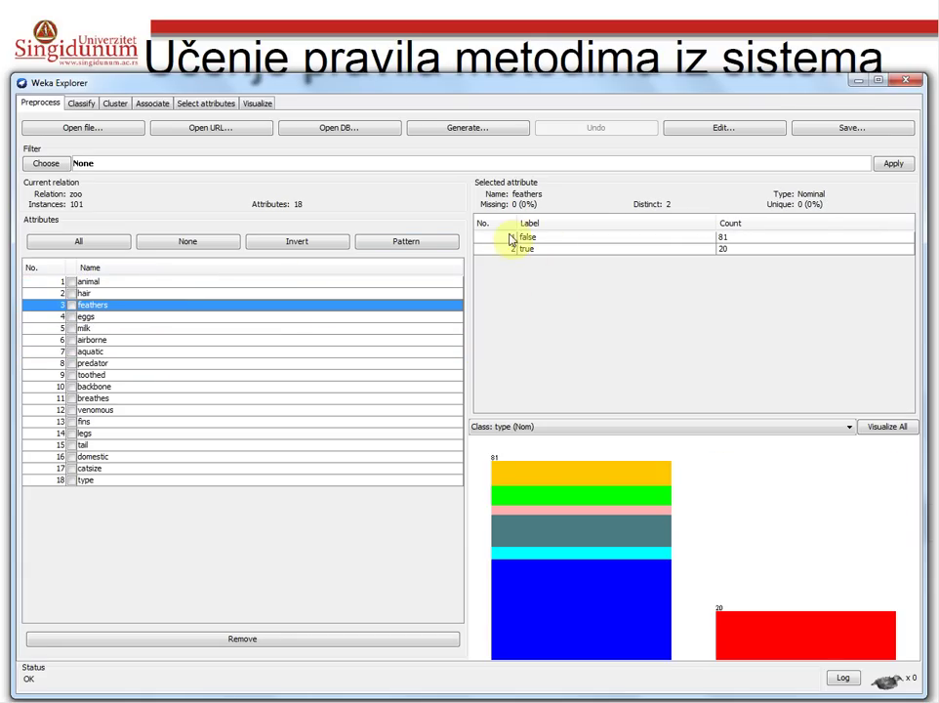
click(133, 294)
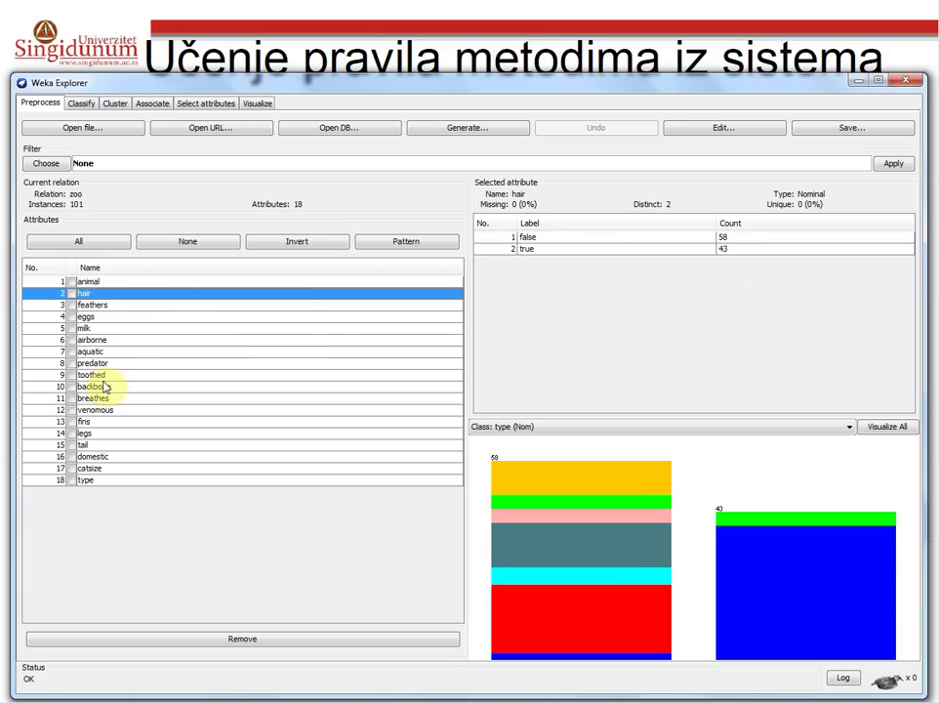
click(131, 365)
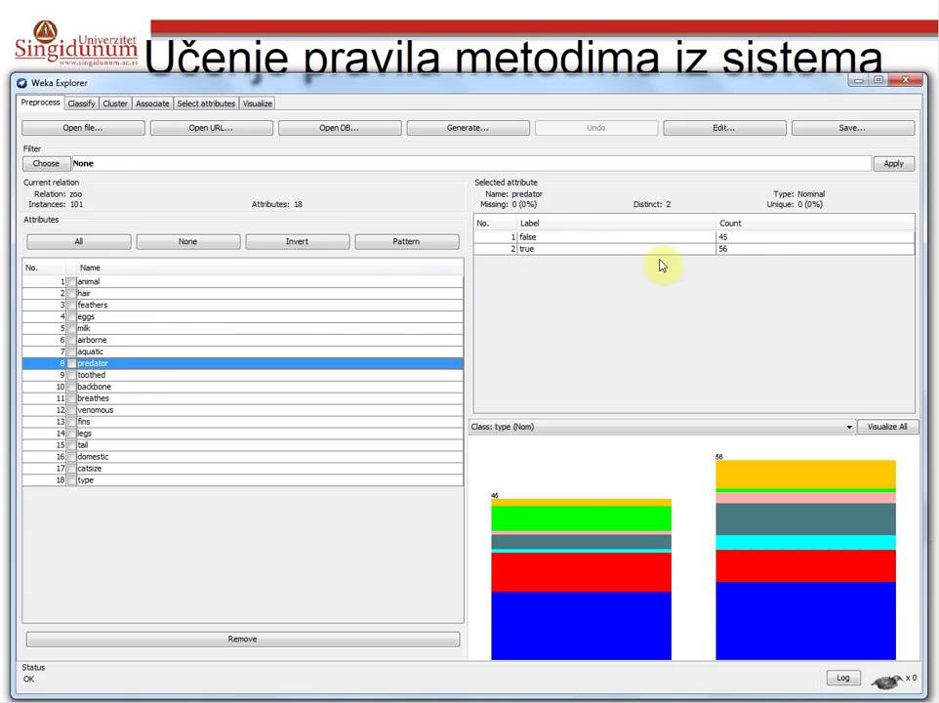
click(202, 399)
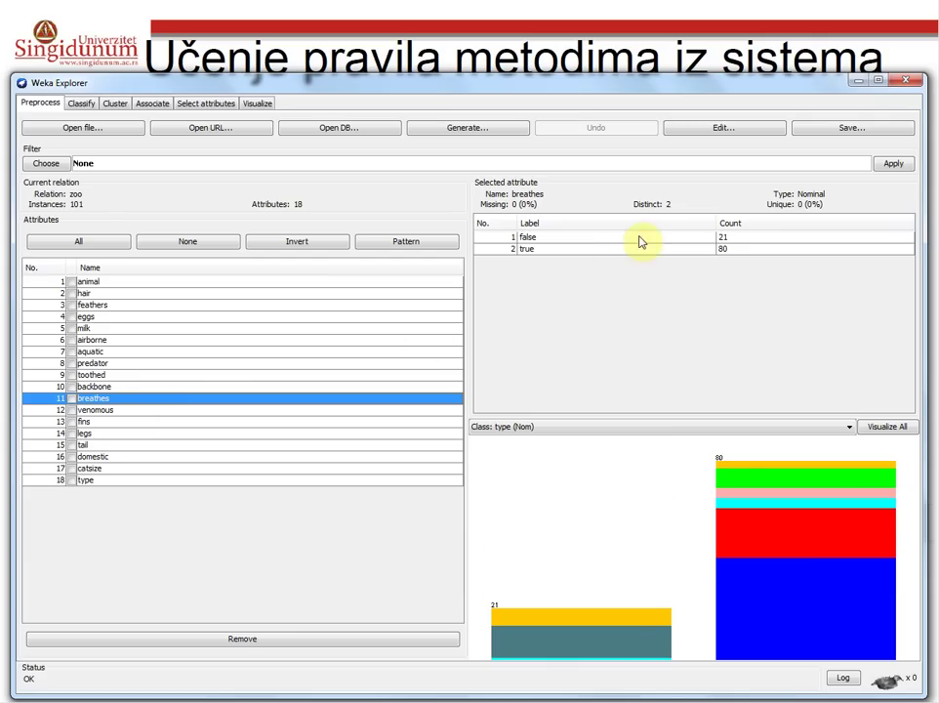
click(191, 376)
click(185, 421)
click(174, 447)
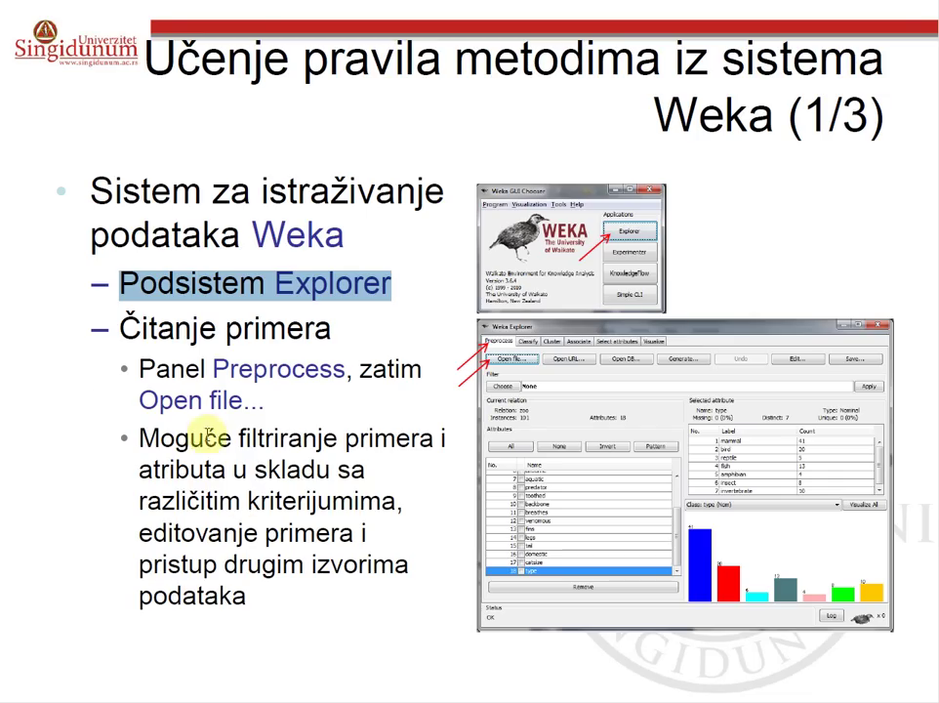
drag(119, 325, 245, 616)
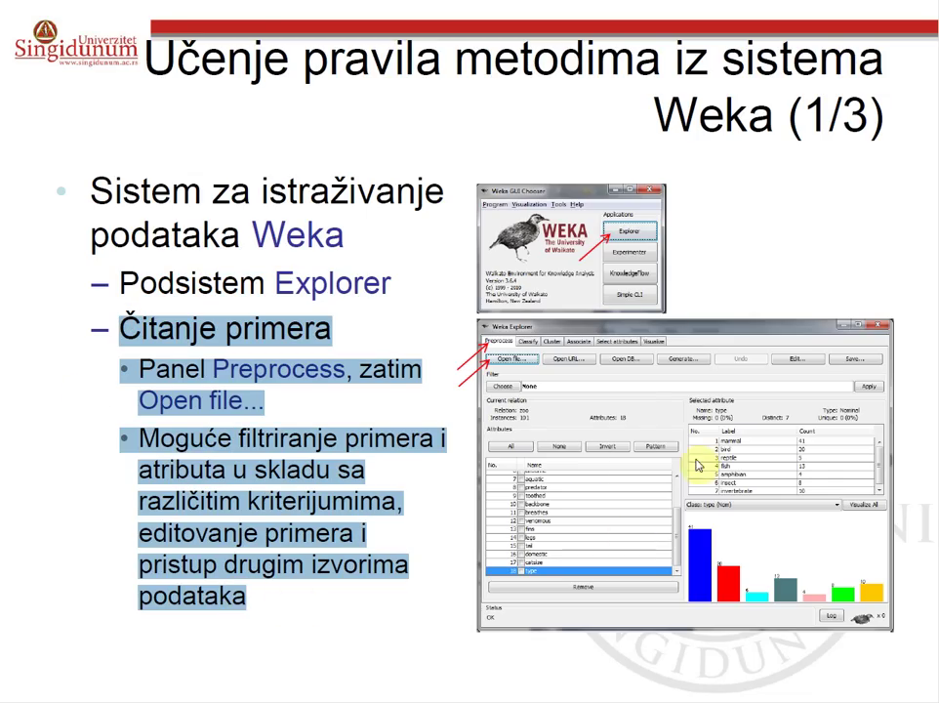
click(425, 338)
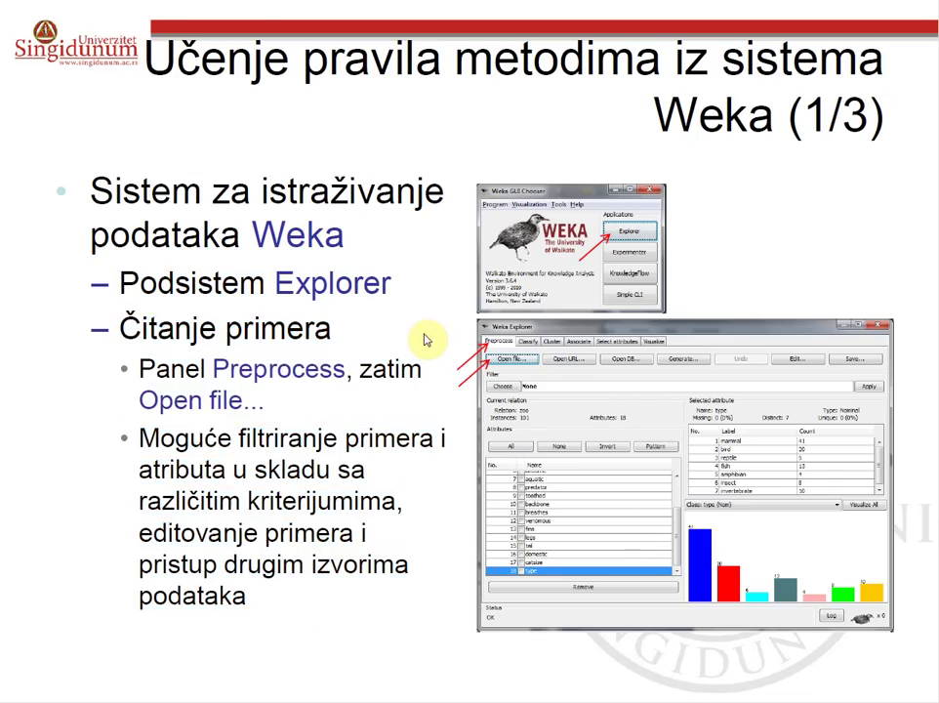
click(426, 338)
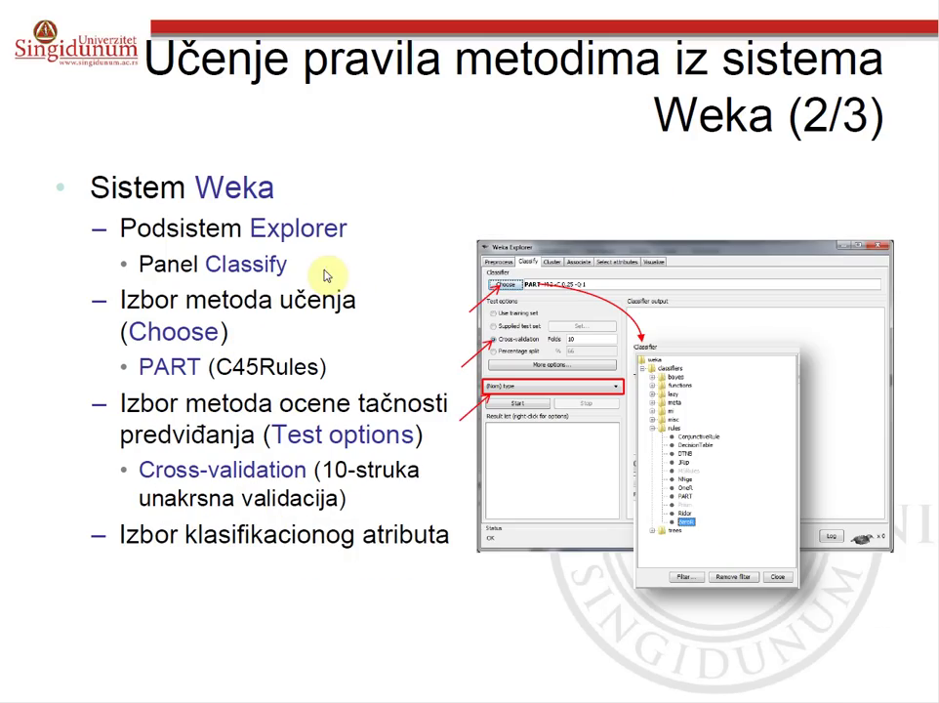
drag(250, 227, 356, 226)
drag(205, 263, 295, 266)
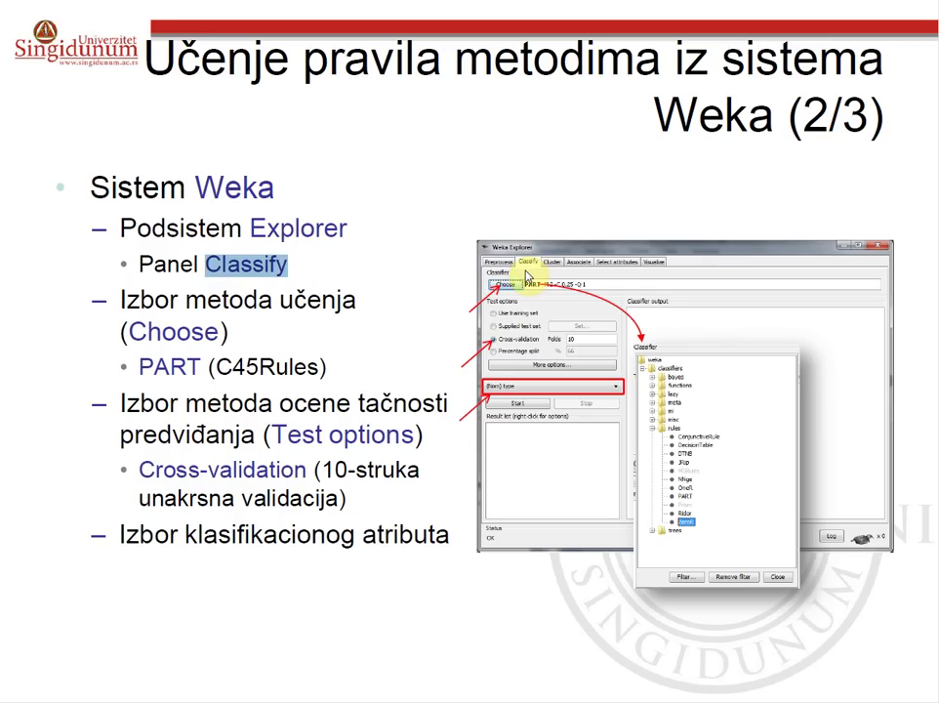
Step: Switch to Weka Explorer and display the classification settings for the loaded dataset
mouse_move(181, 697)
click(208, 680)
click(83, 104)
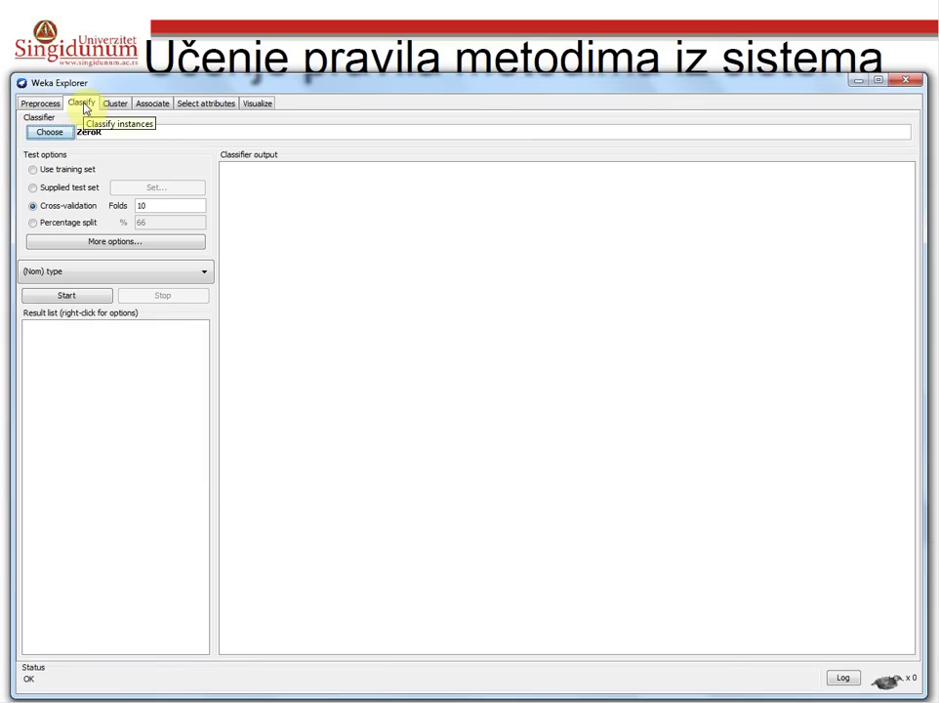
click(41, 39)
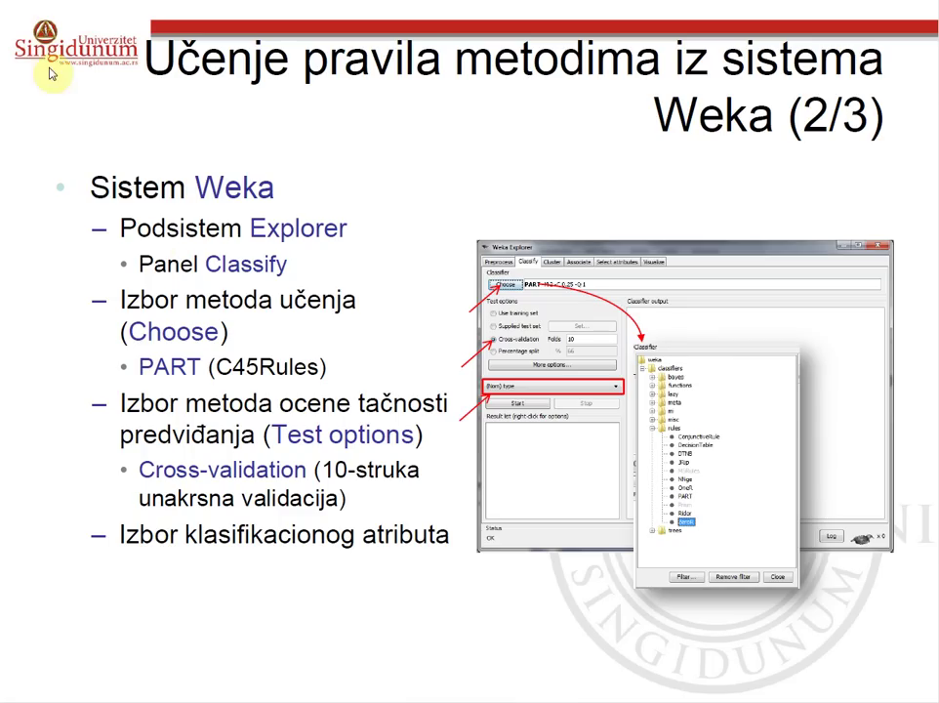
drag(121, 299, 354, 303)
drag(140, 366, 347, 365)
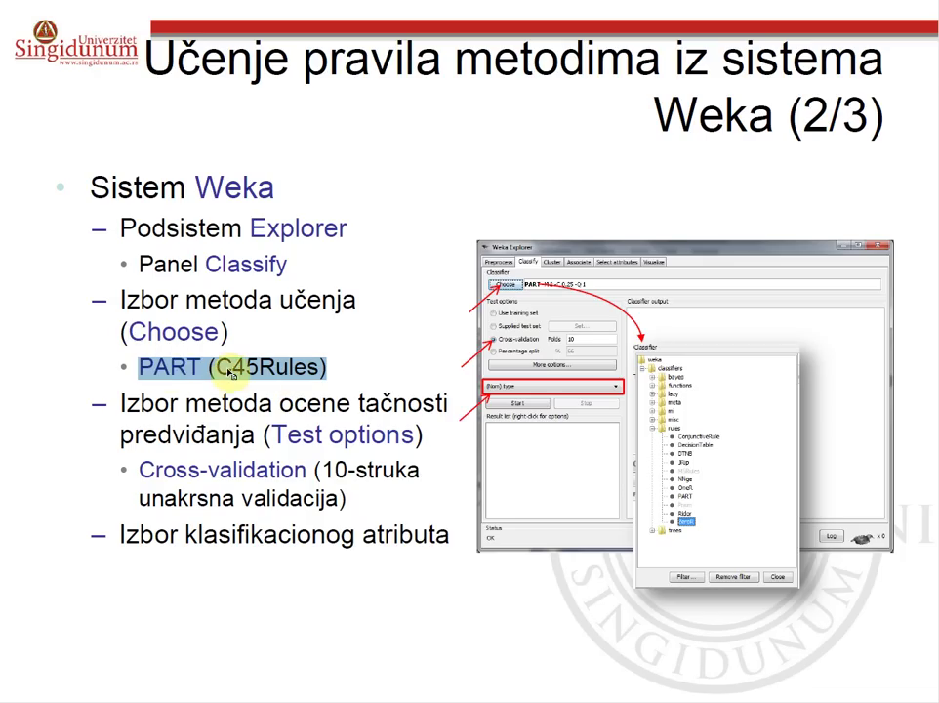
Step: Switch to Weka Explorer and set the classifier to PART from the rules group
mouse_move(225, 700)
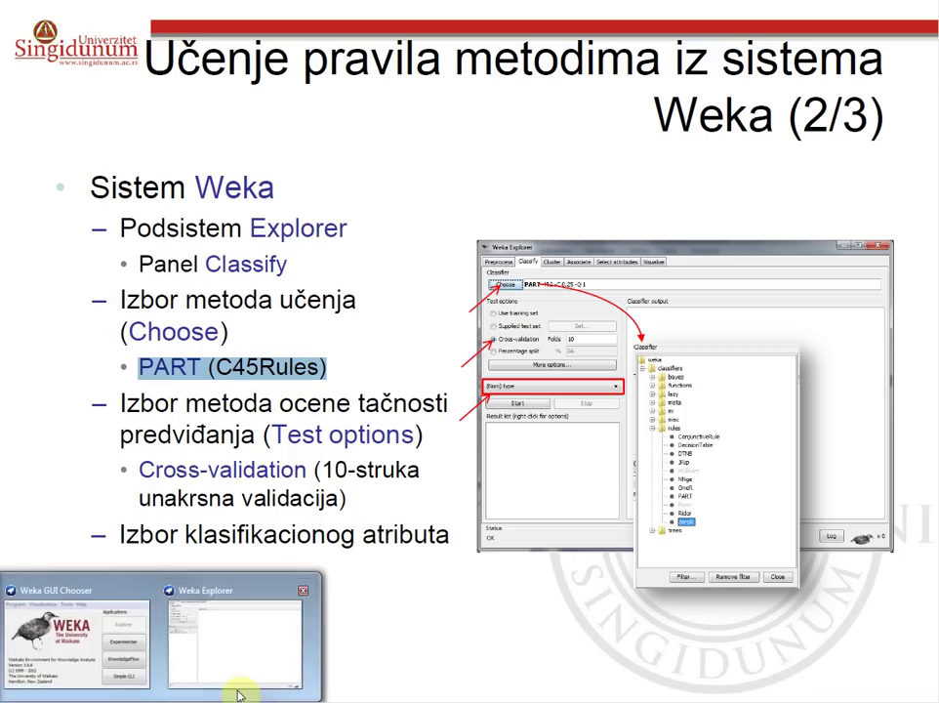
click(247, 662)
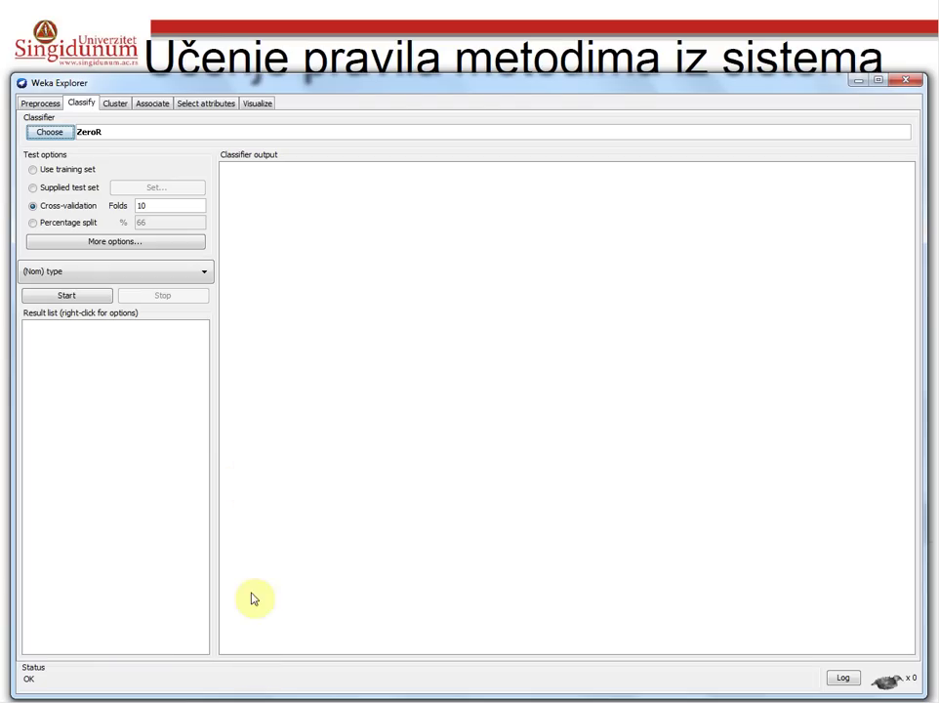
click(54, 133)
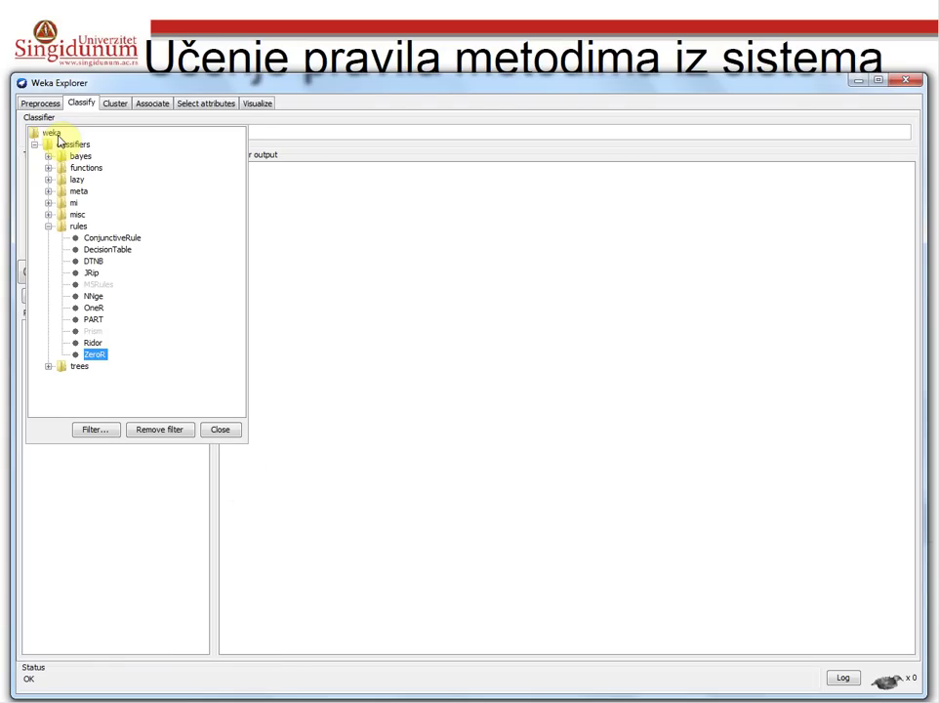
click(93, 320)
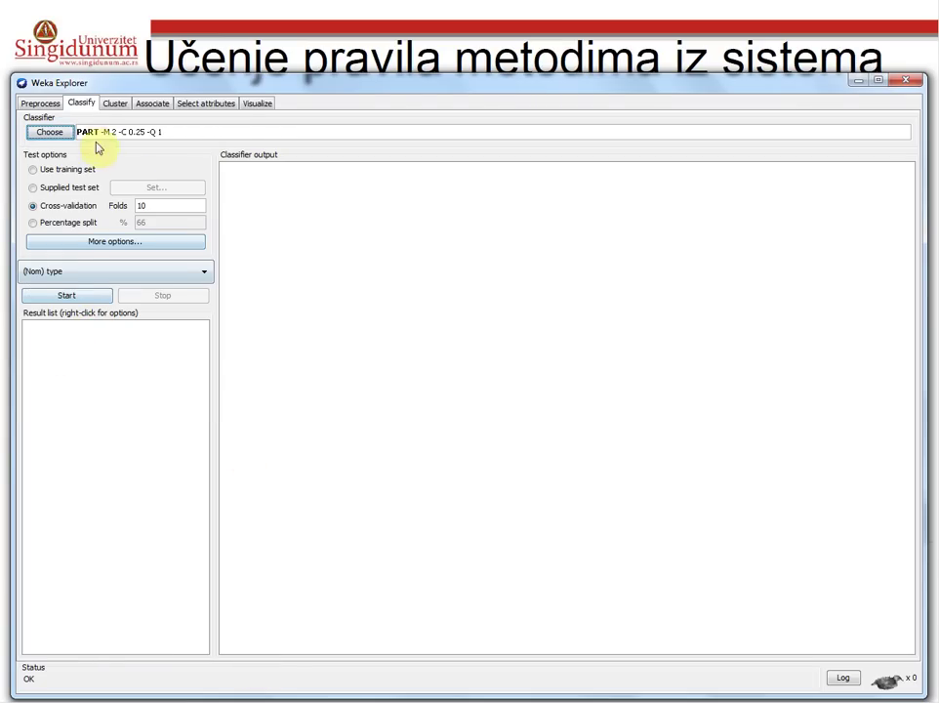
click(55, 132)
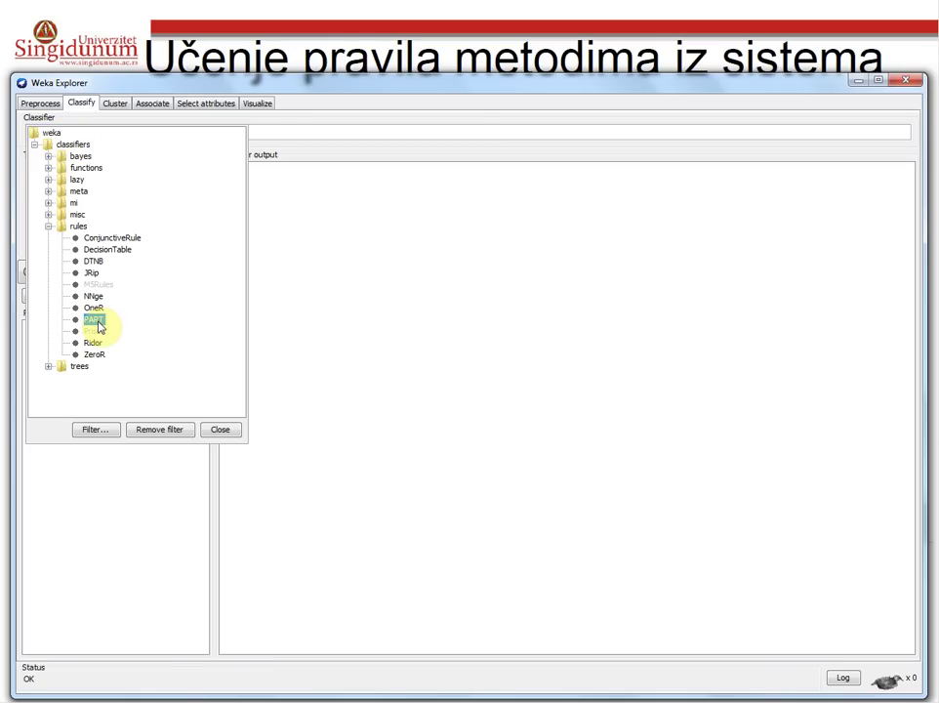
click(221, 430)
click(54, 28)
drag(88, 395, 341, 417)
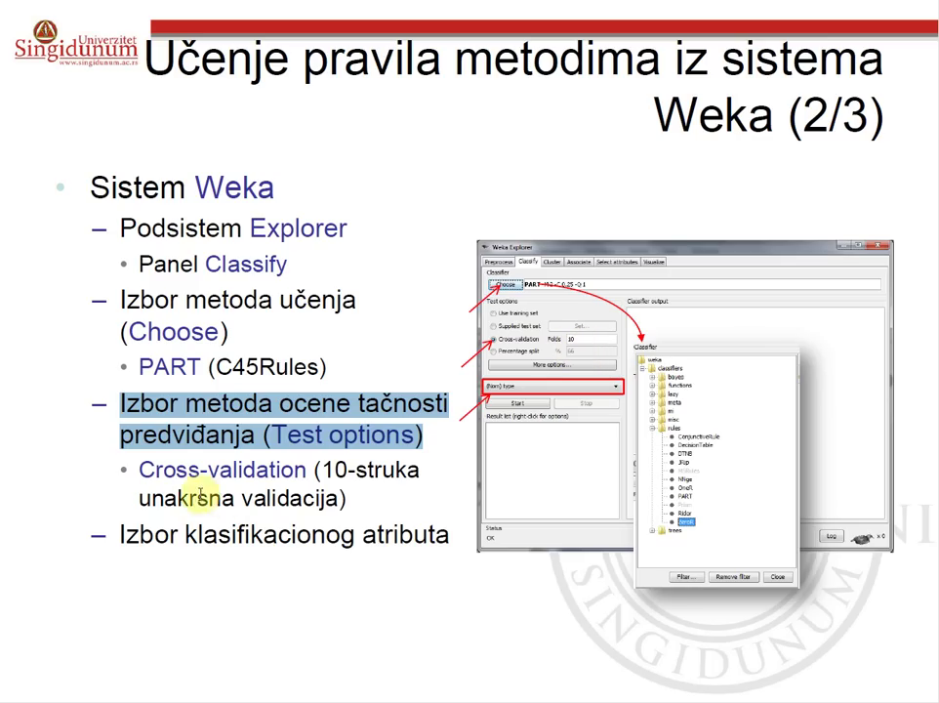
drag(142, 470, 347, 501)
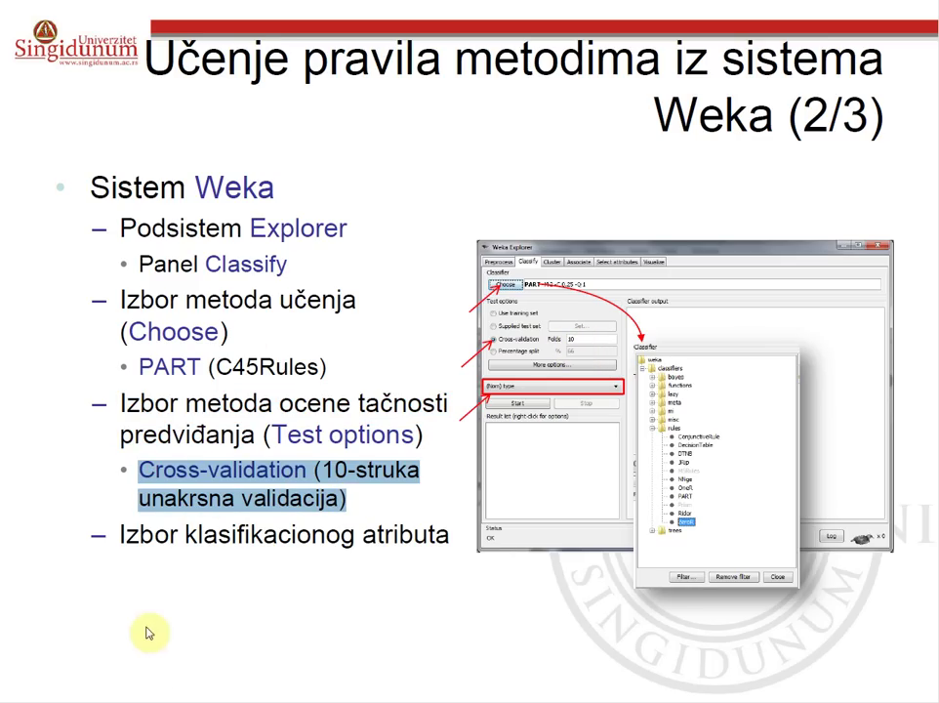
Step: Check the number of cross-validation folds and the list of available class attributes in Weka Explorer
click(195, 688)
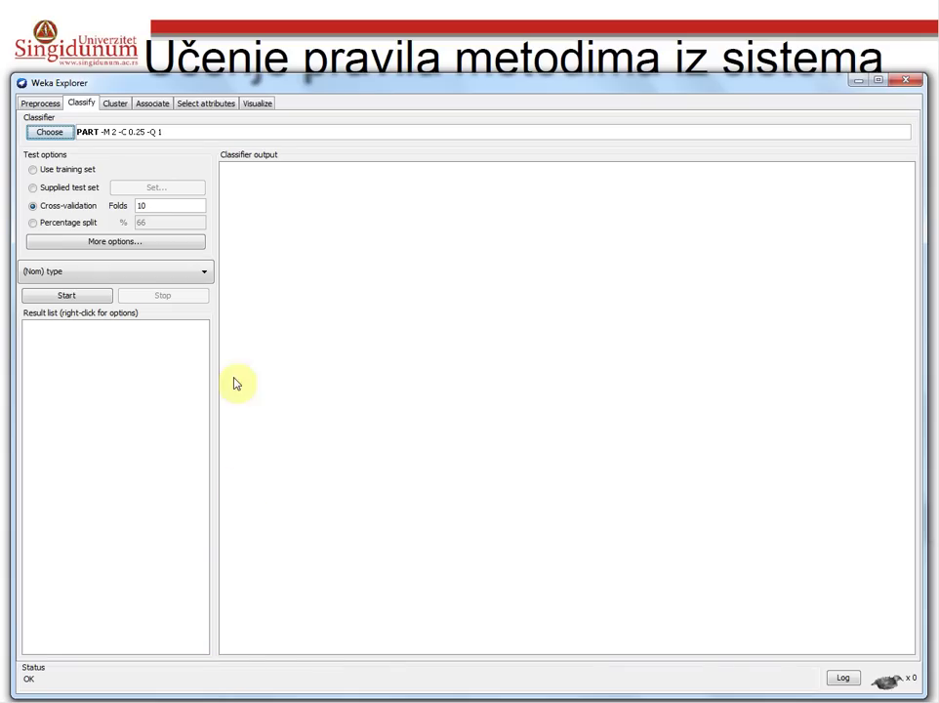
double_click(138, 206)
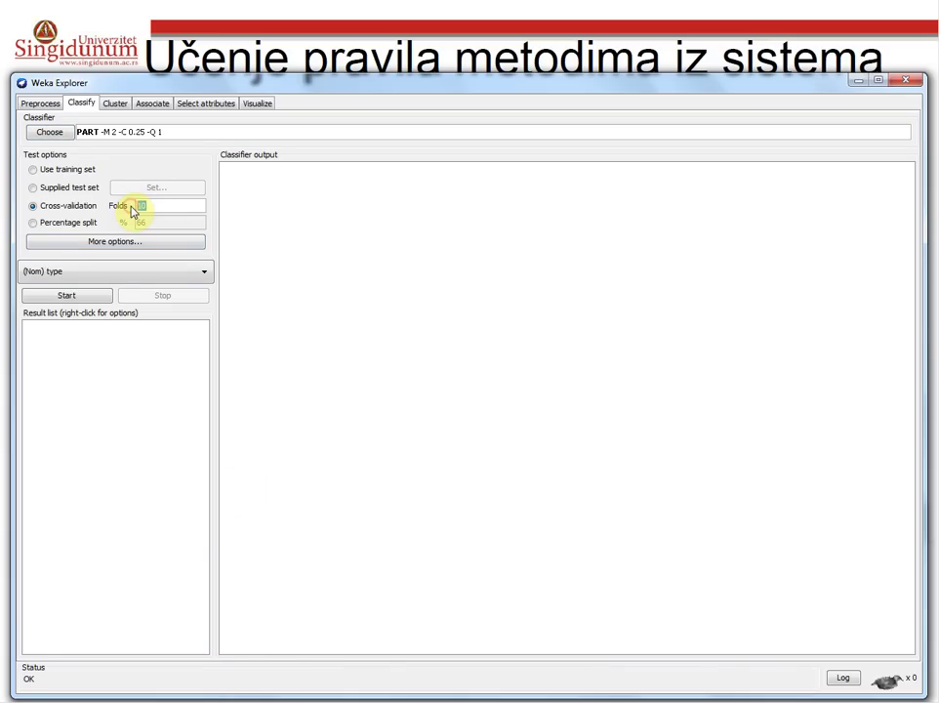
click(56, 22)
drag(121, 537, 450, 537)
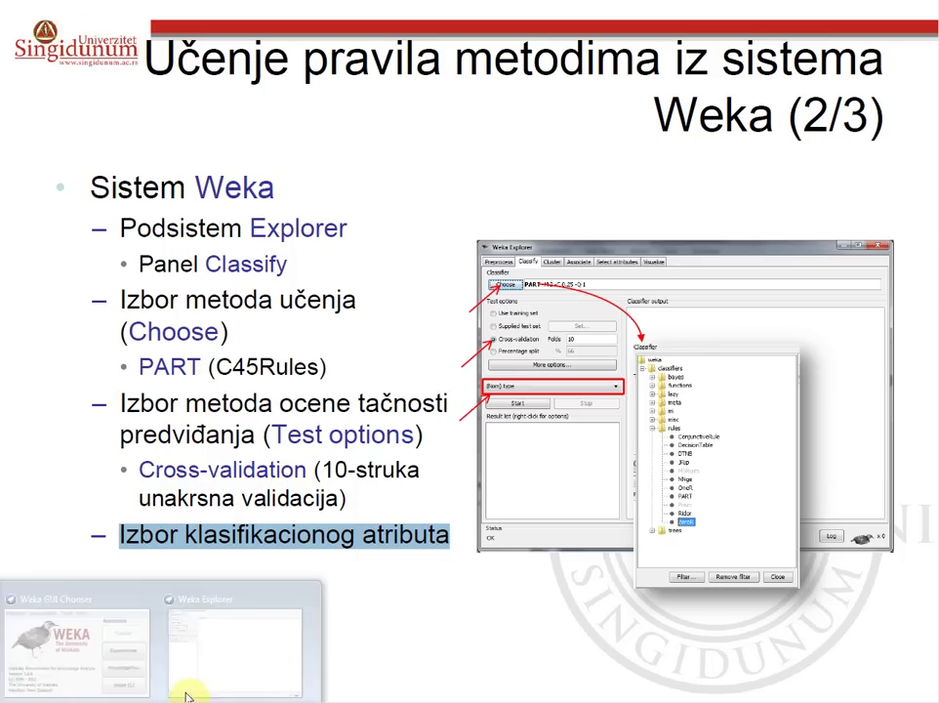
click(226, 654)
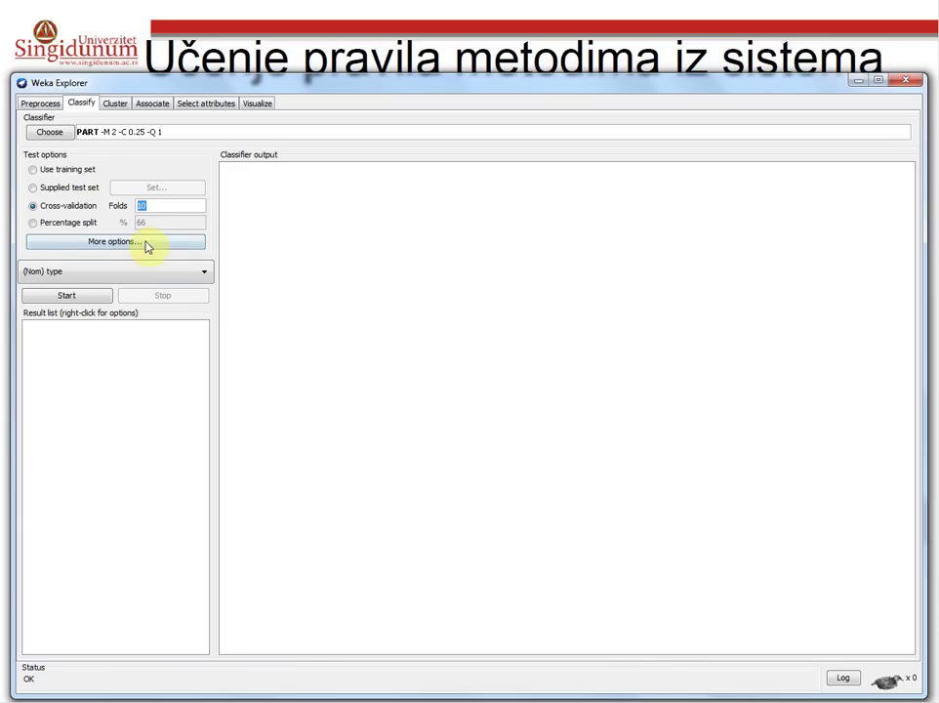
click(114, 279)
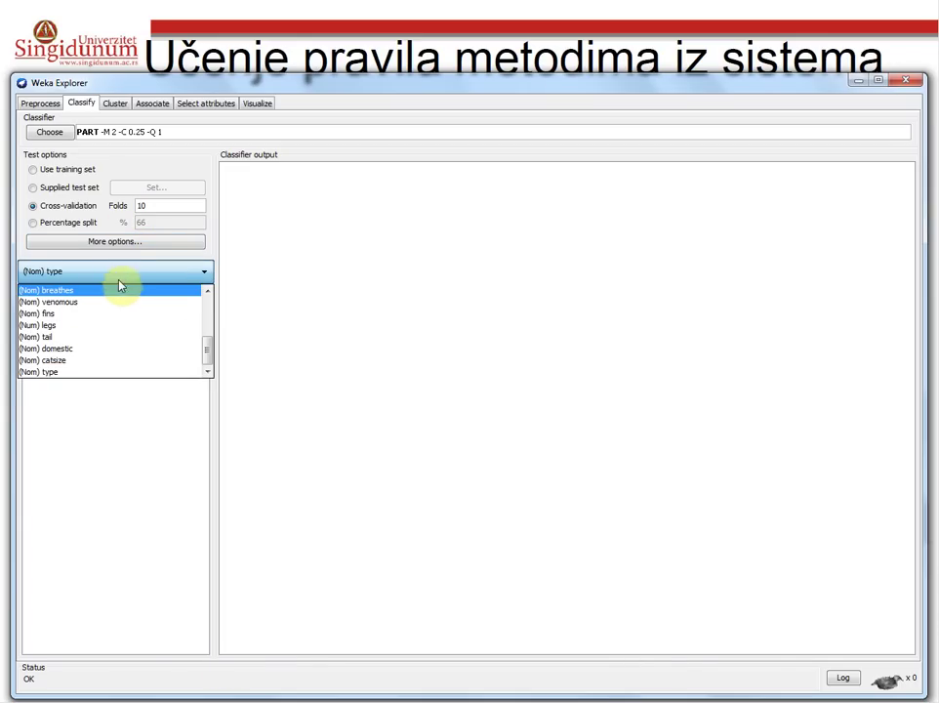
click(123, 280)
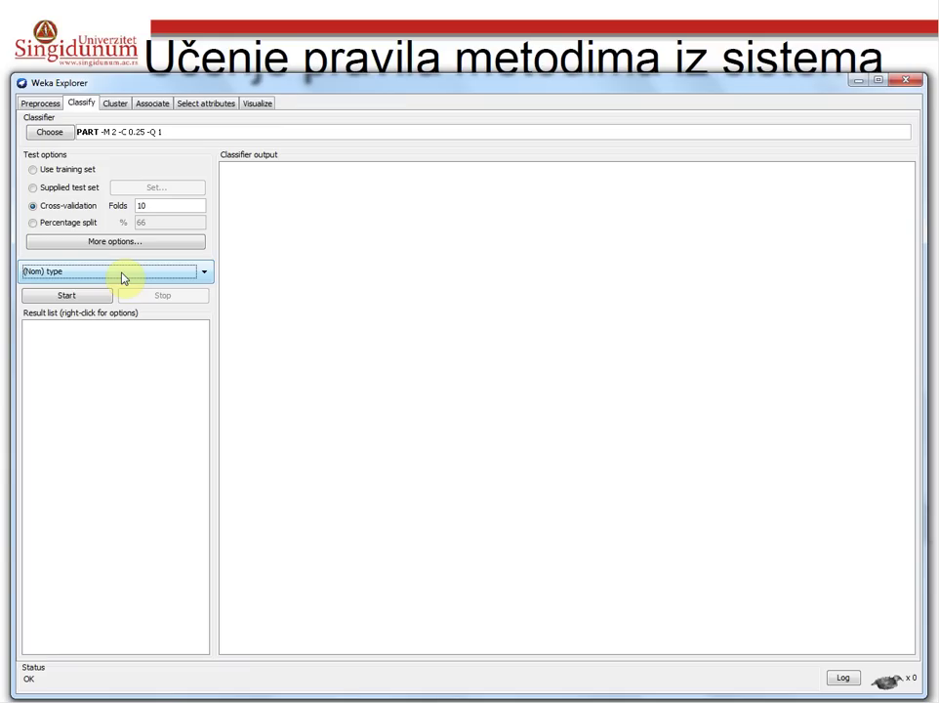
click(67, 20)
click(221, 227)
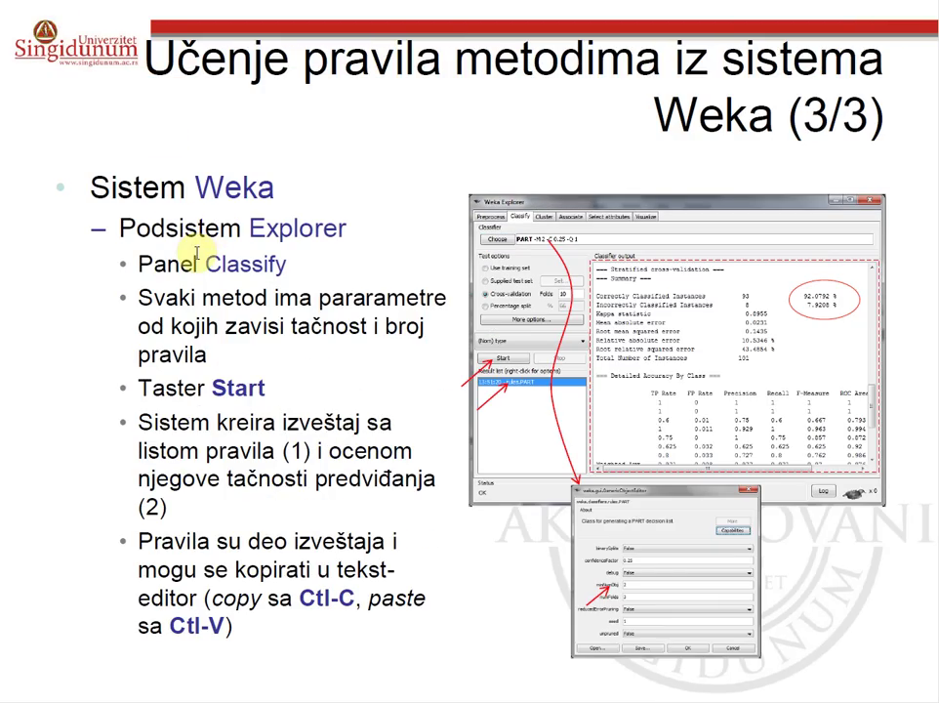
click(140, 386)
drag(157, 384, 284, 392)
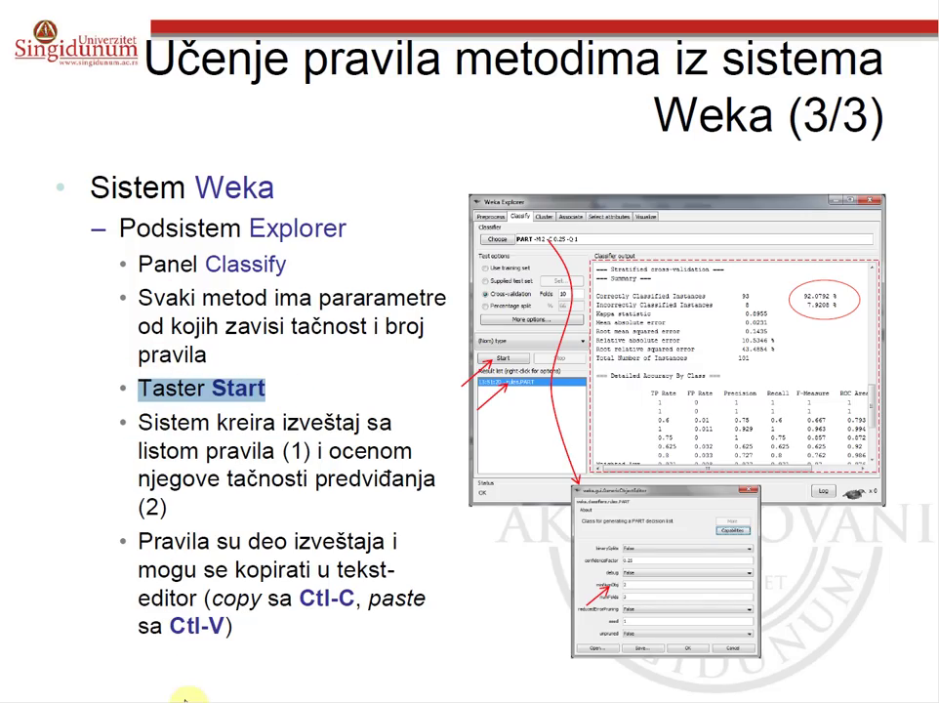
Step: Run the PART classifier in Weka Explorer with 10-fold cross-validation on the type attribute and review the output report
click(216, 659)
click(61, 295)
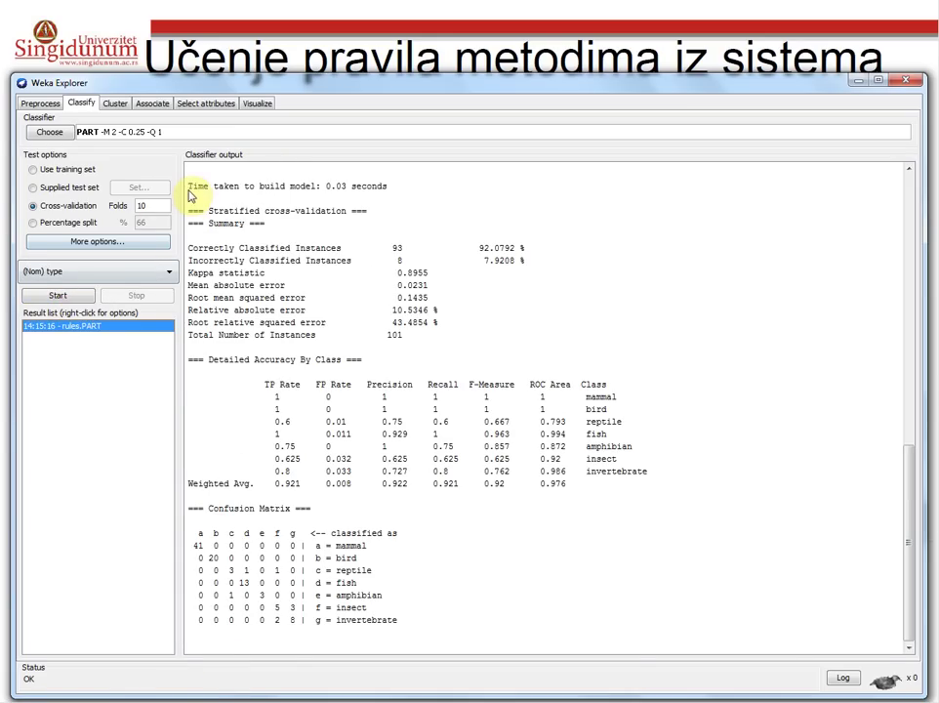
drag(207, 186, 252, 483)
click(409, 447)
scroll(444, 341, up, 15)
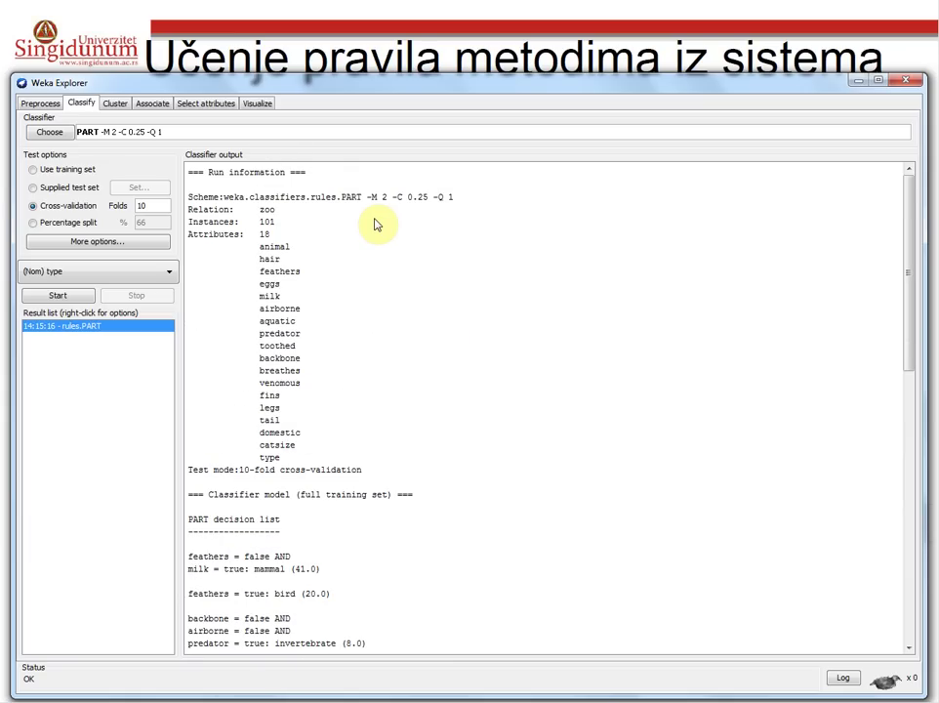
scroll(418, 312, down, 1)
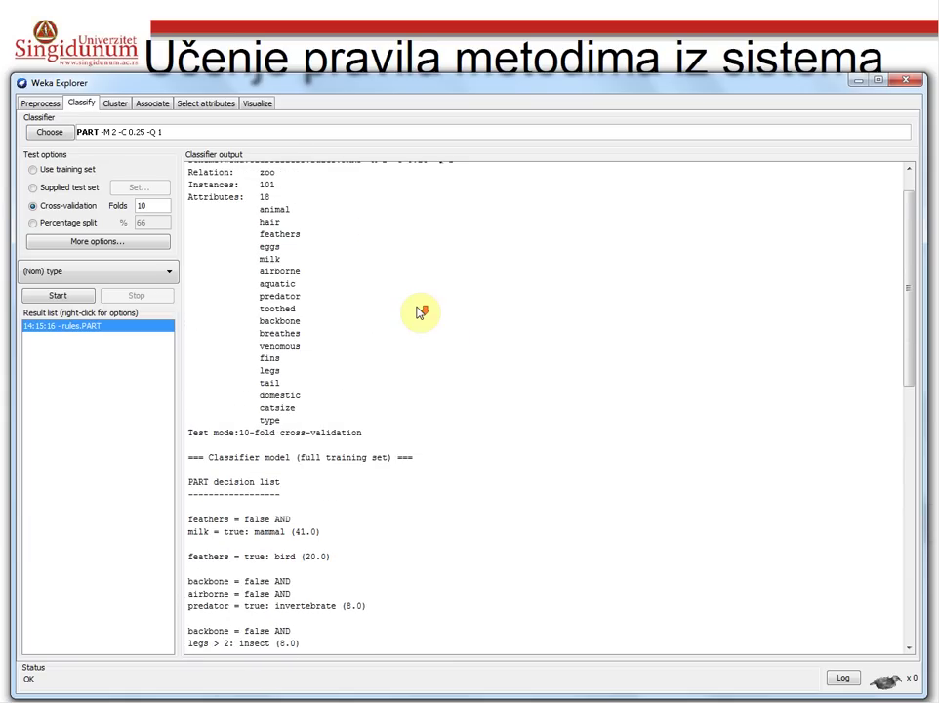
Step: Examine the PART decision list, cross-validation summary, detailed accuracy by class and confusion matrix in the classifier output
scroll(418, 312, down, 2)
scroll(417, 312, down, 7)
scroll(418, 312, down, 2)
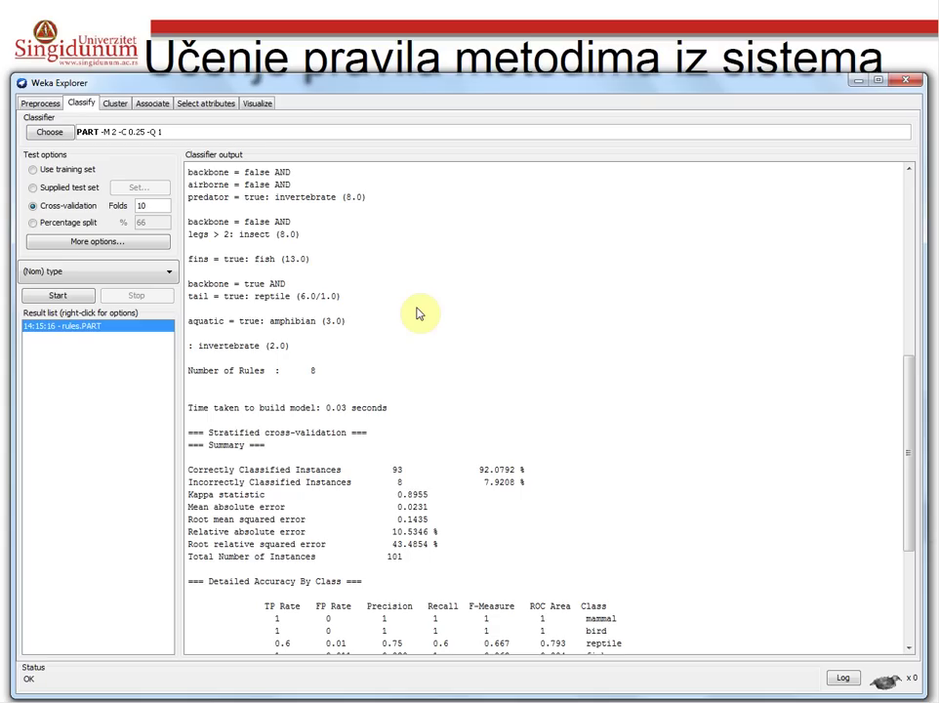
scroll(330, 332, down, 3)
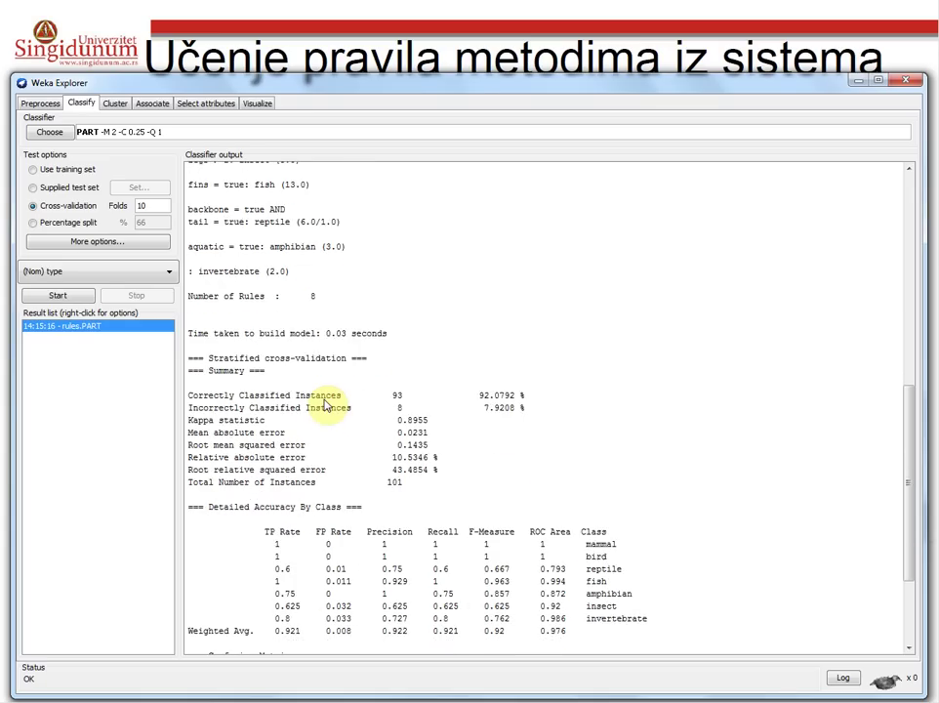
scroll(328, 404, down, 3)
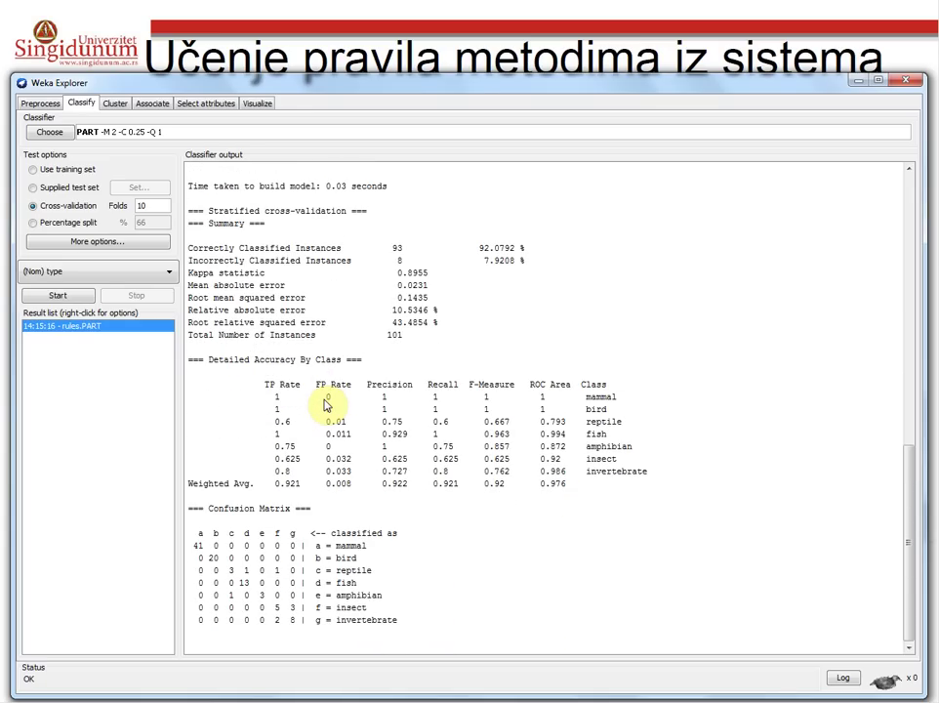
scroll(330, 403, up, 1)
scroll(360, 441, up, 9)
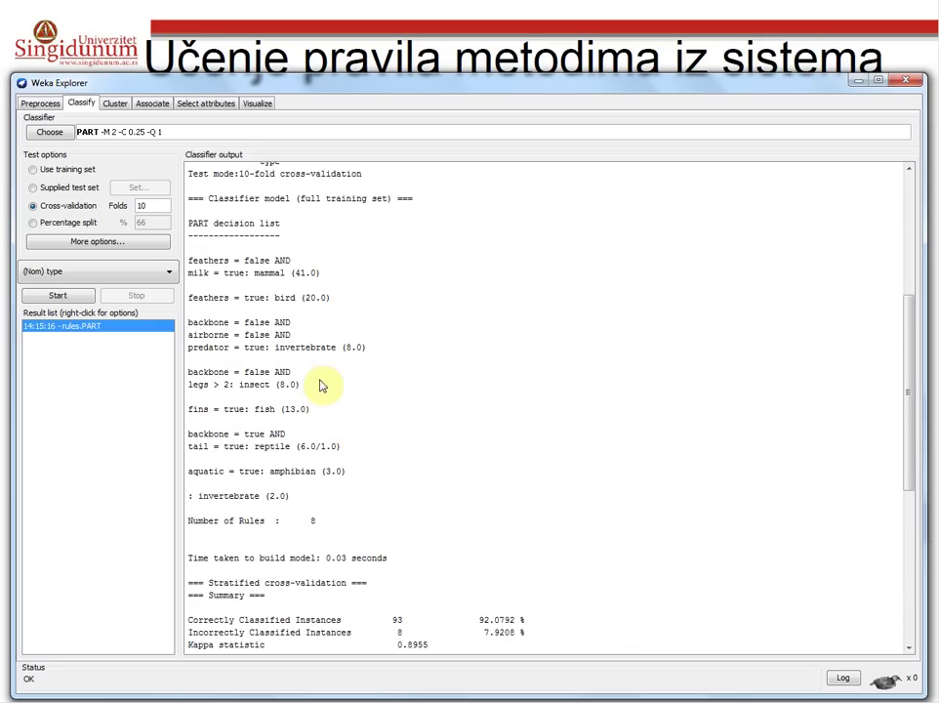
Step: Switch to the lecture slides, read the points on the report and on copying rules to a text editor, and advance to the next slide
click(86, 17)
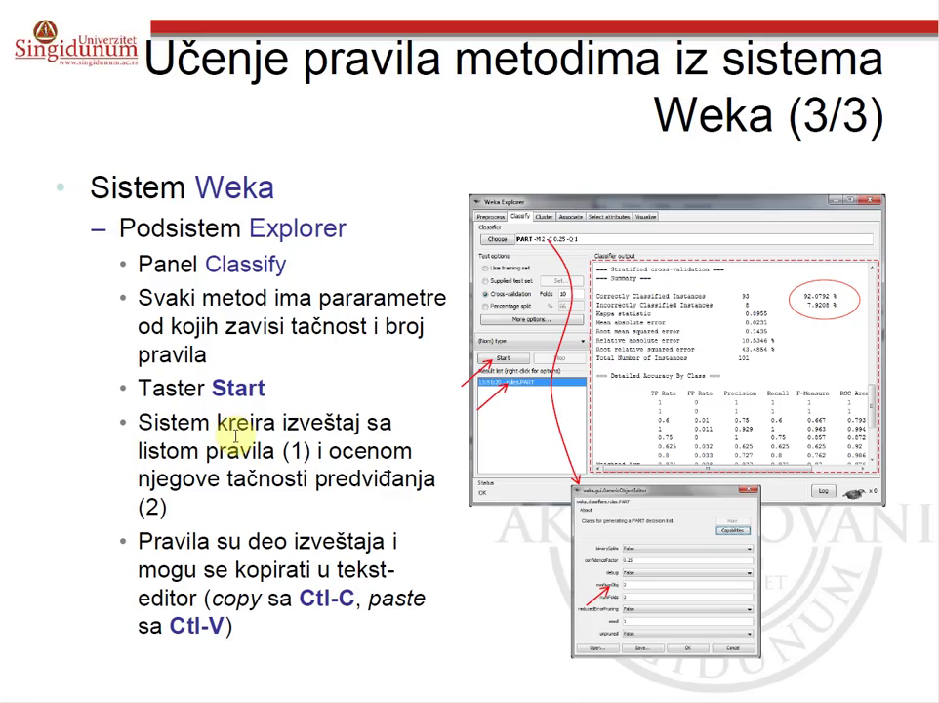
drag(138, 421, 179, 507)
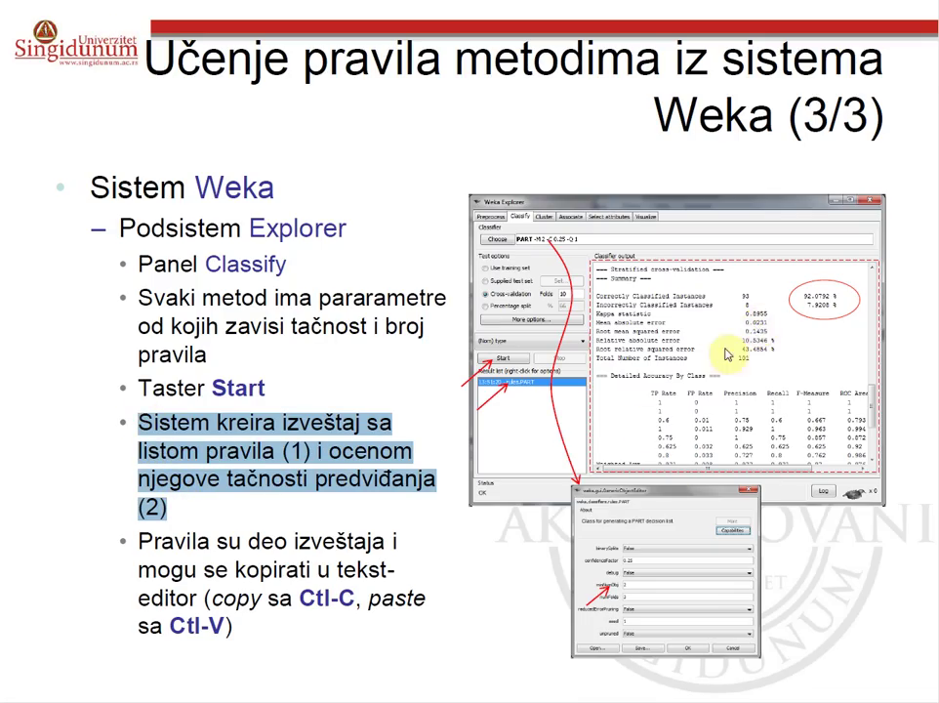
click(431, 539)
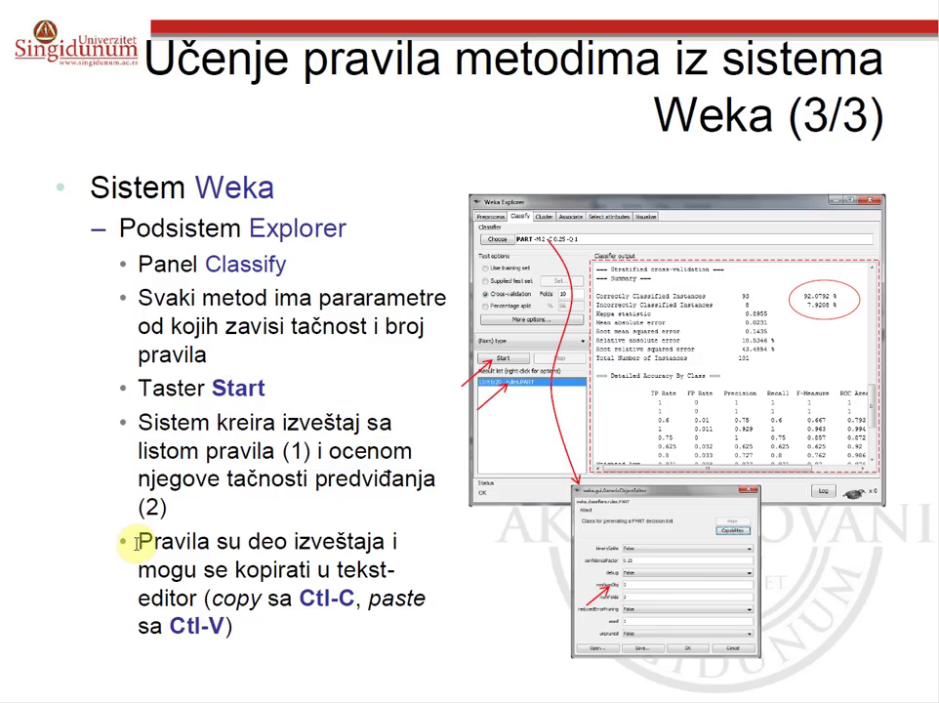
drag(136, 543, 239, 628)
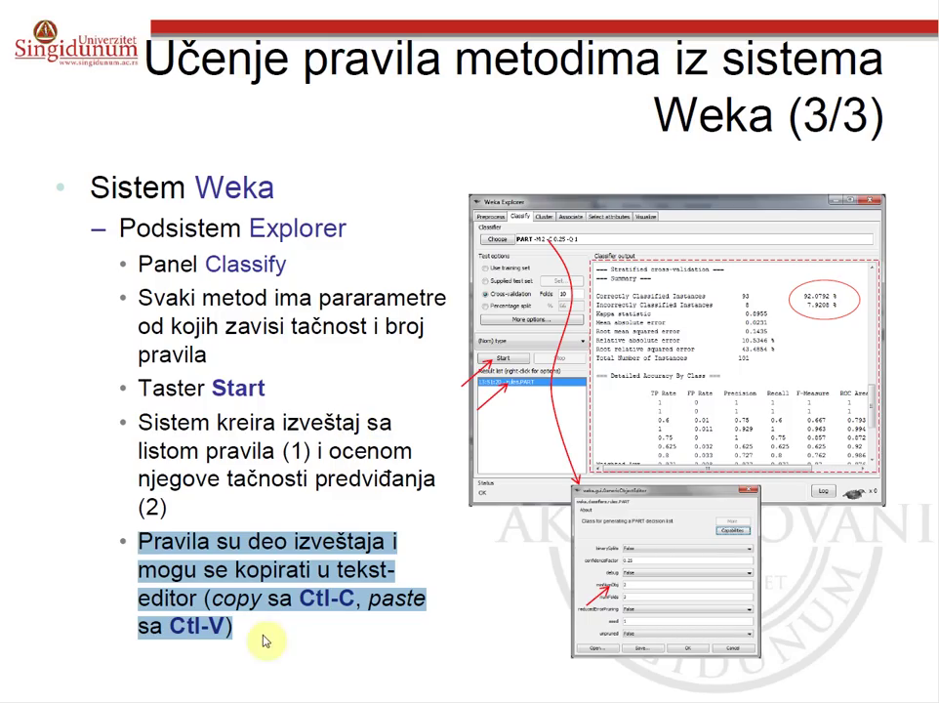
click(310, 614)
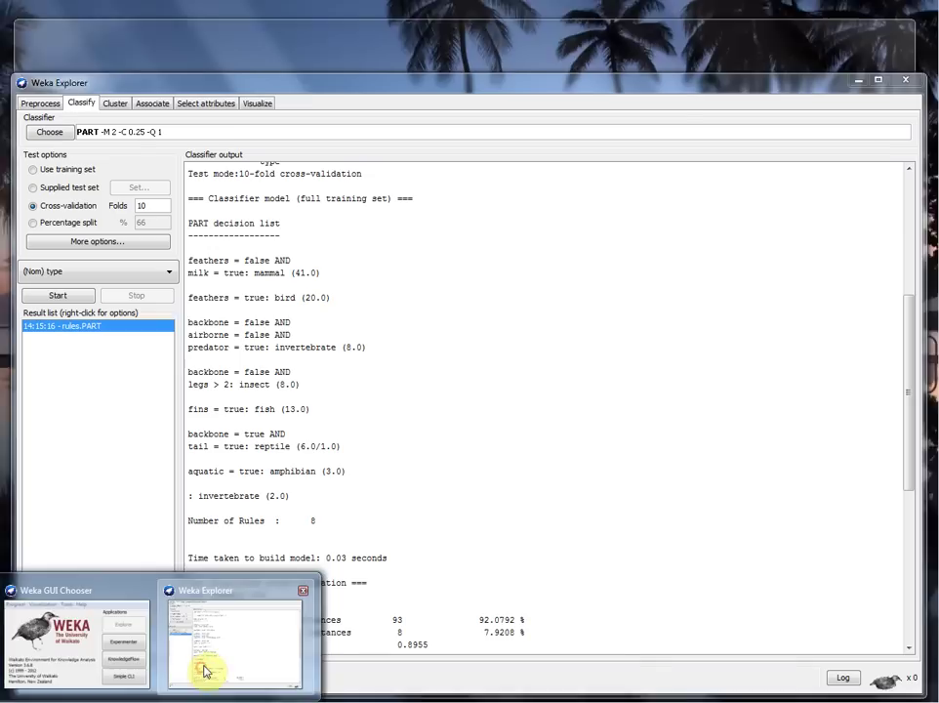
Step: Switch to Weka Explorer and copy the classifier output from the PART decision list heading through the Number of Rules line
click(205, 670)
scroll(289, 345, down, 1)
drag(189, 189, 294, 460)
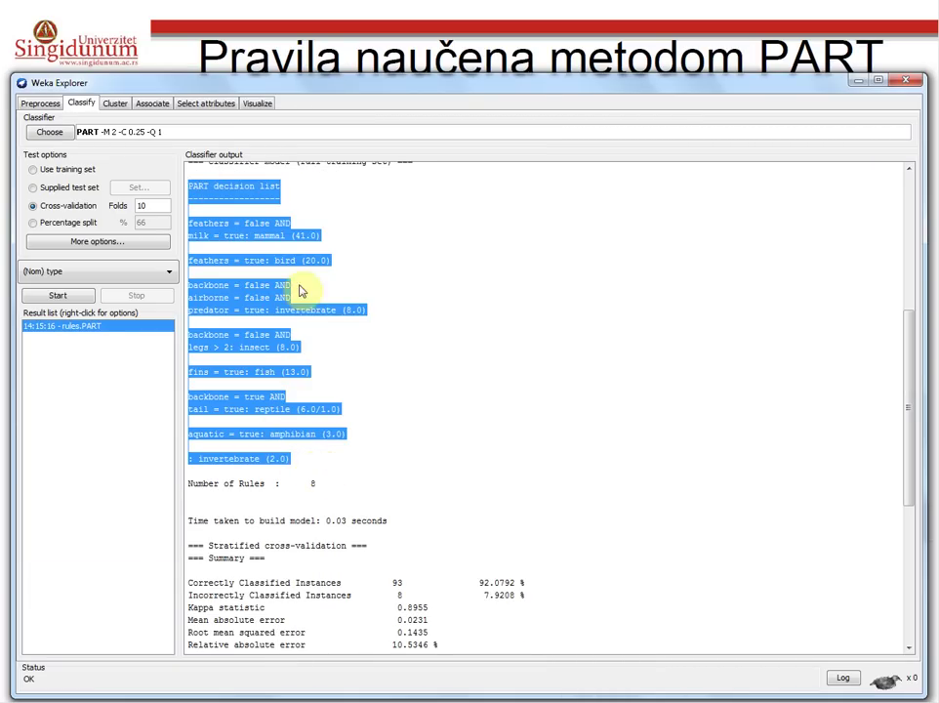
key(ctrl+a)
click(328, 239)
scroll(235, 356, up, 8)
scroll(283, 322, up, 2)
drag(191, 224, 344, 524)
key(ctrl+c)
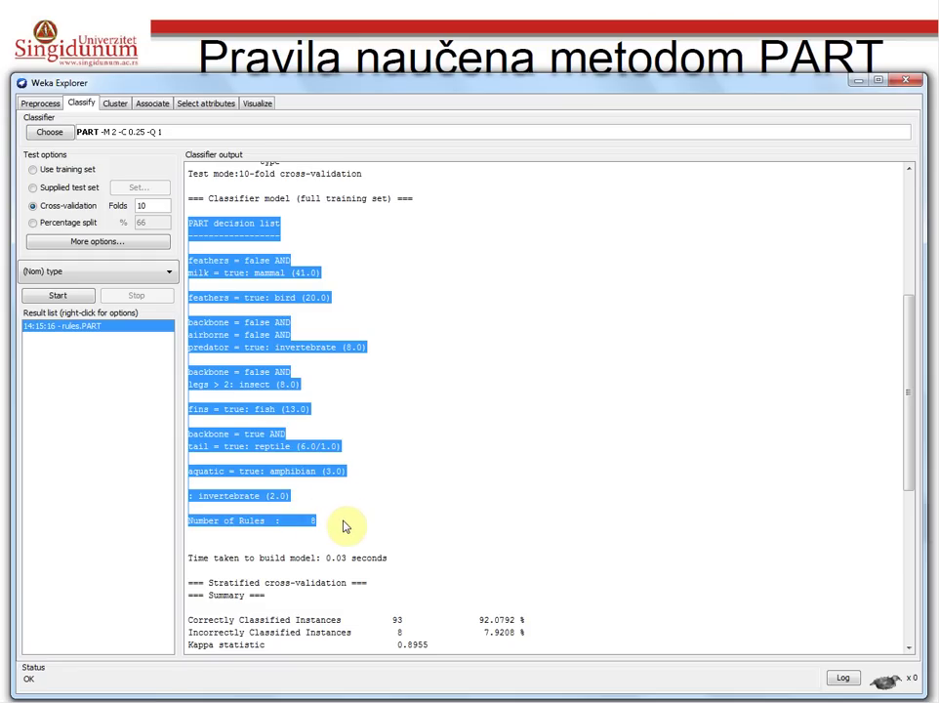
Step: Switch to Windows Explorer and create a text document named pravila.txt in the Materijali folder
key(alt+Tab)
right_click(236, 249)
mouse_move(285, 447)
click(444, 621)
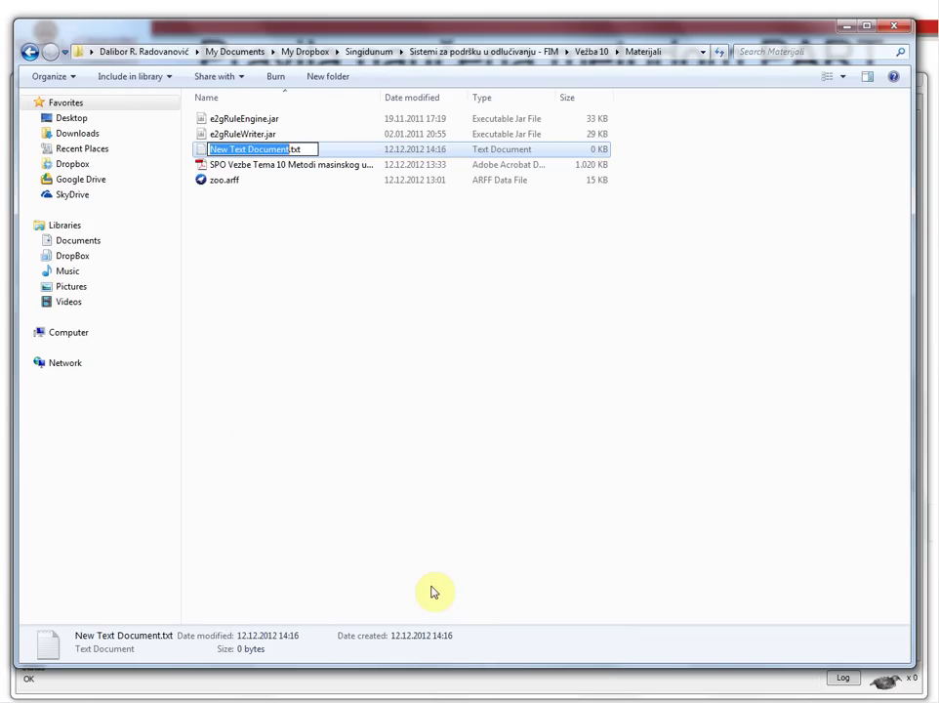
text(pravila)
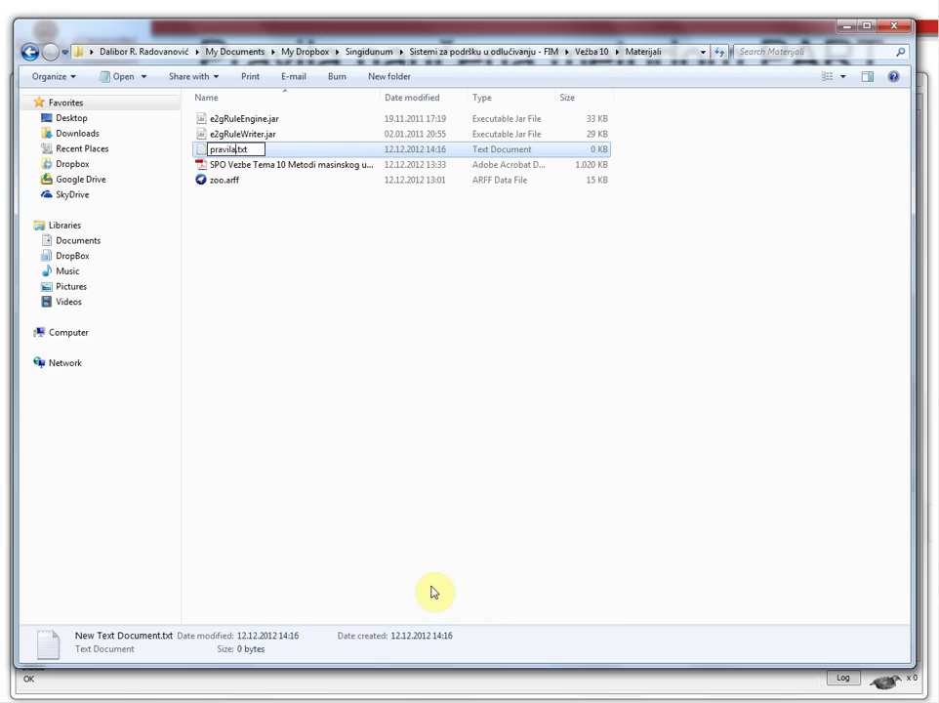
key(Return)
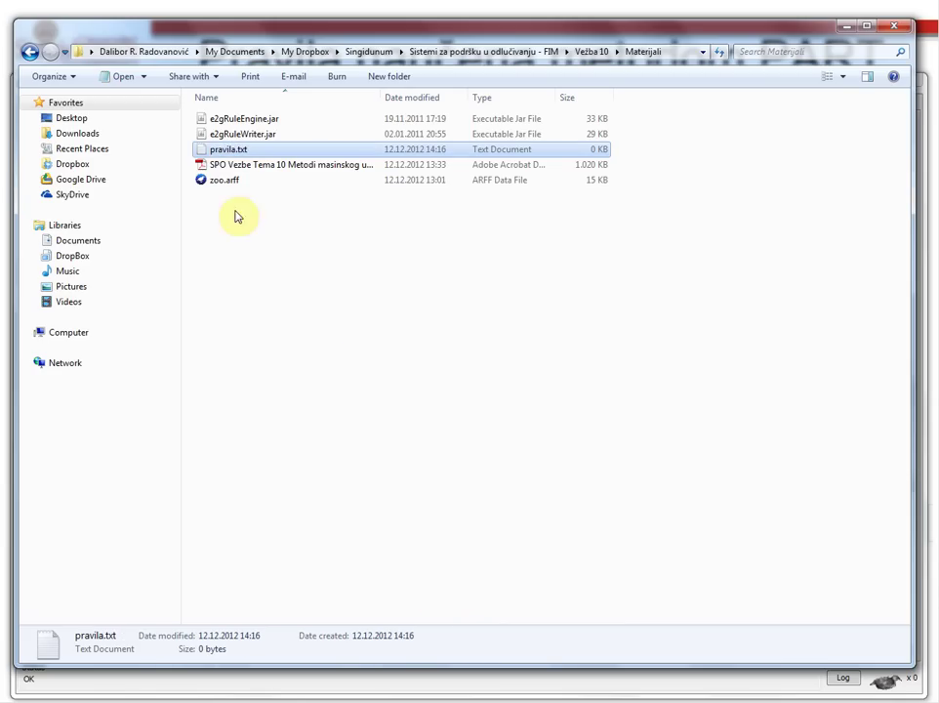
Step: Open pravila.txt in Notepad and paste the copied PART decision list into it
double_click(221, 151)
click(533, 50)
drag(549, 54, 280, 139)
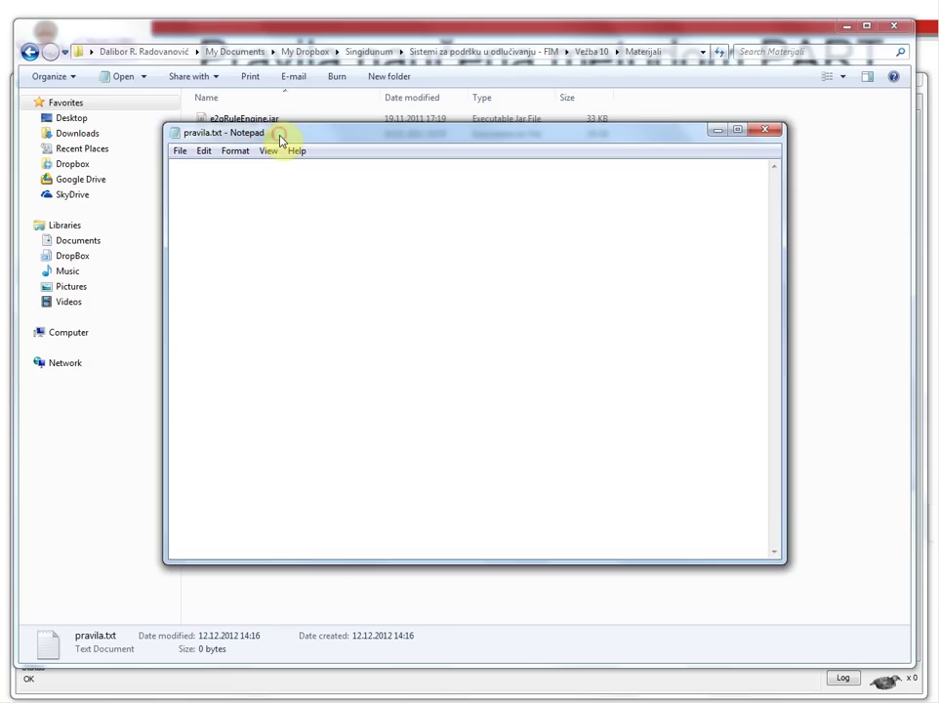
key(ctrl+v)
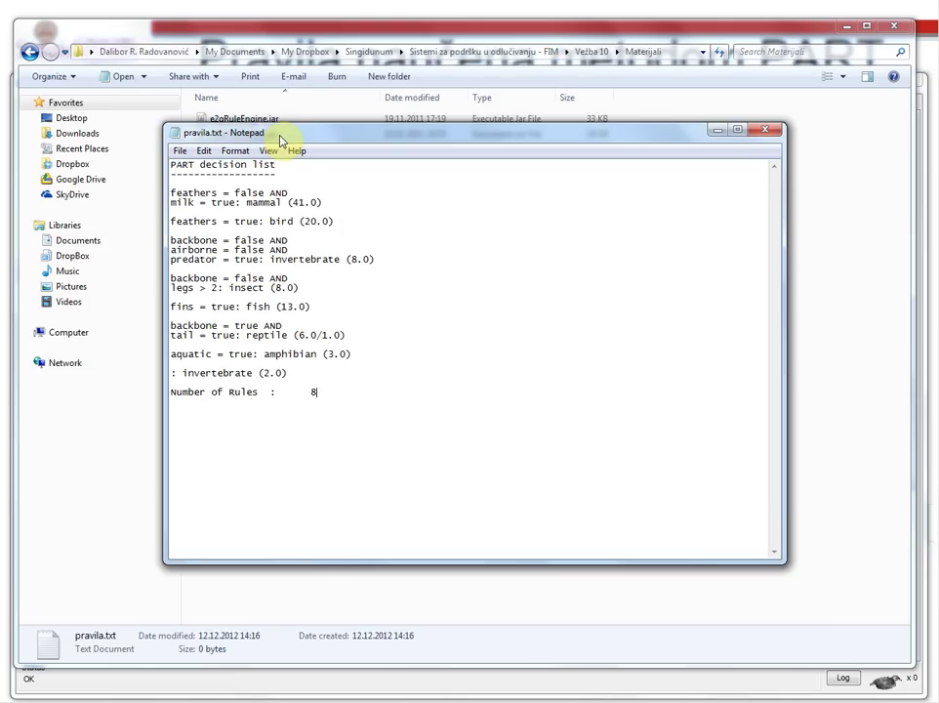
Step: Examine each pasted rule in turn, from the mammal rule to the default invertebrate rule, and the number of rules
drag(322, 203, 147, 190)
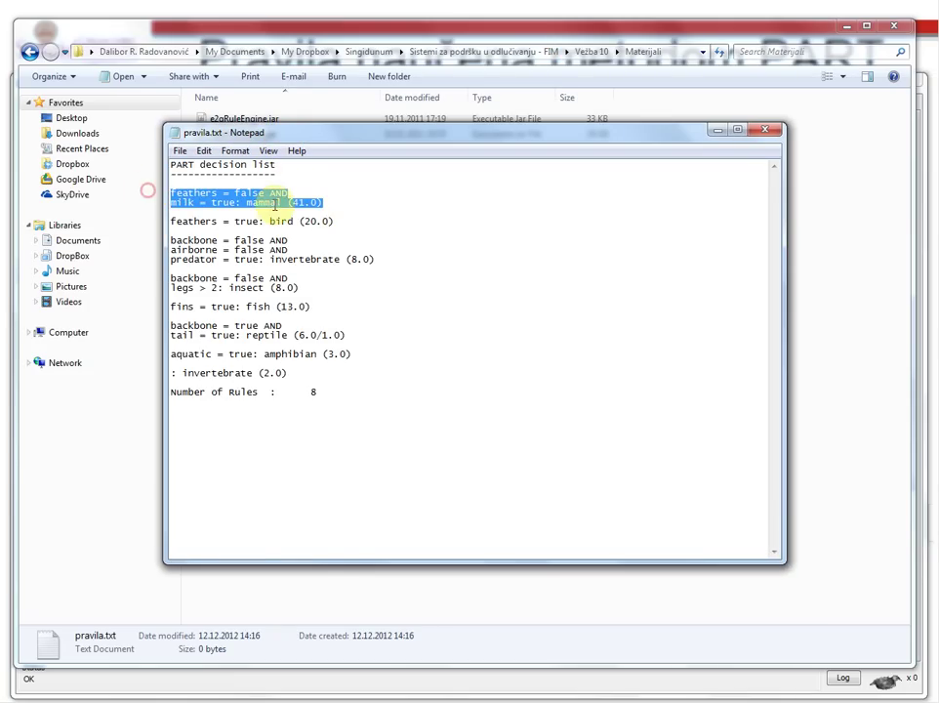
drag(342, 221, 137, 203)
drag(410, 261, 180, 242)
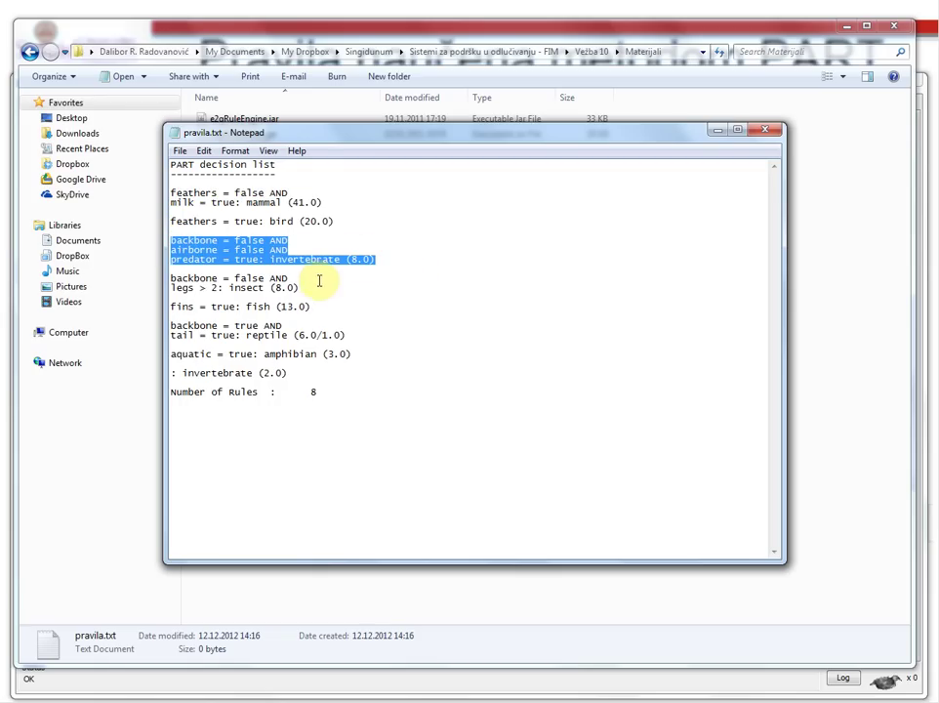
drag(314, 286, 172, 278)
drag(334, 309, 163, 305)
drag(348, 336, 164, 325)
drag(373, 353, 172, 353)
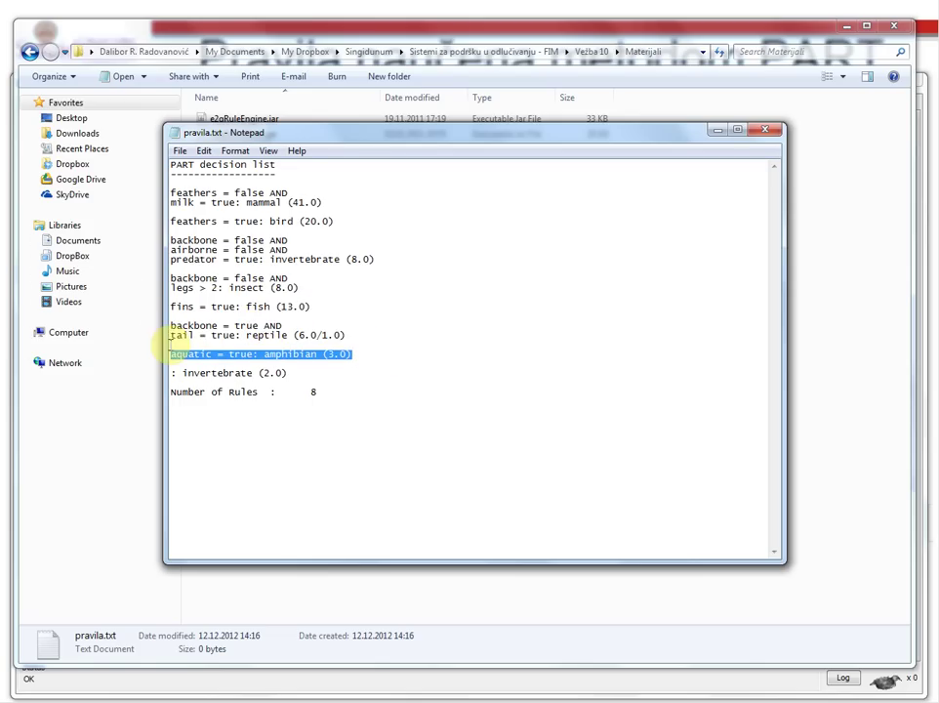
drag(326, 372, 173, 369)
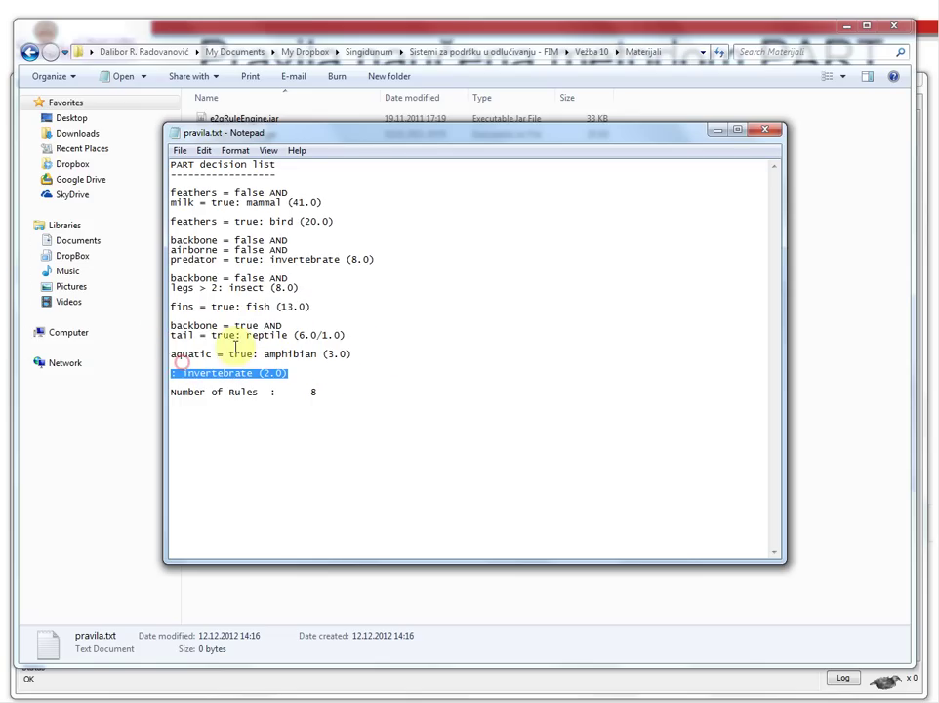
drag(306, 394, 345, 396)
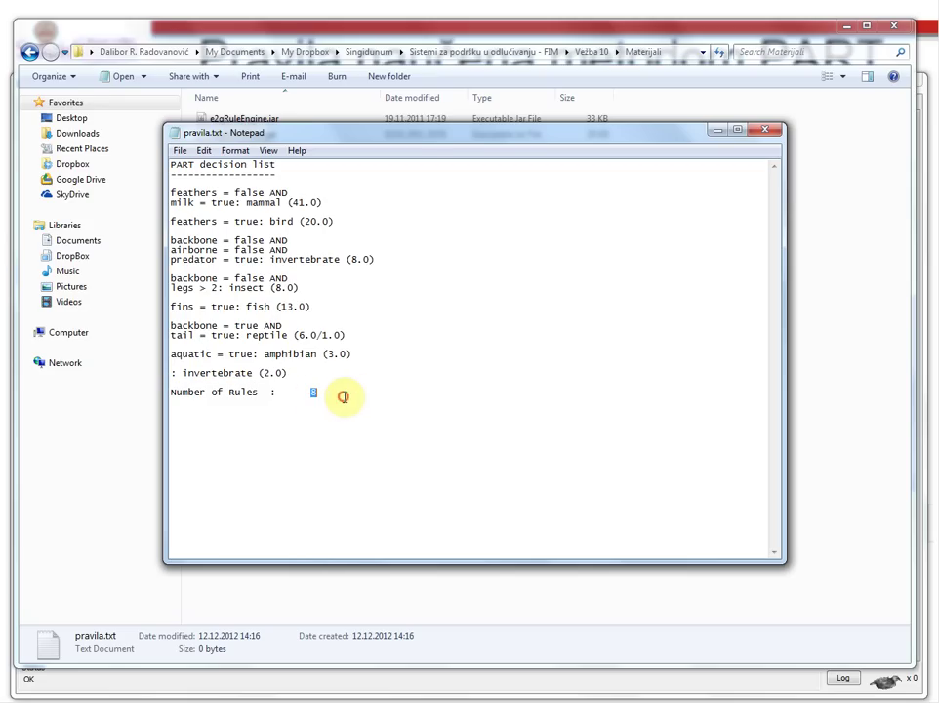
Step: Save the pasted rules in pravila.txt and close the file
click(764, 130)
click(444, 373)
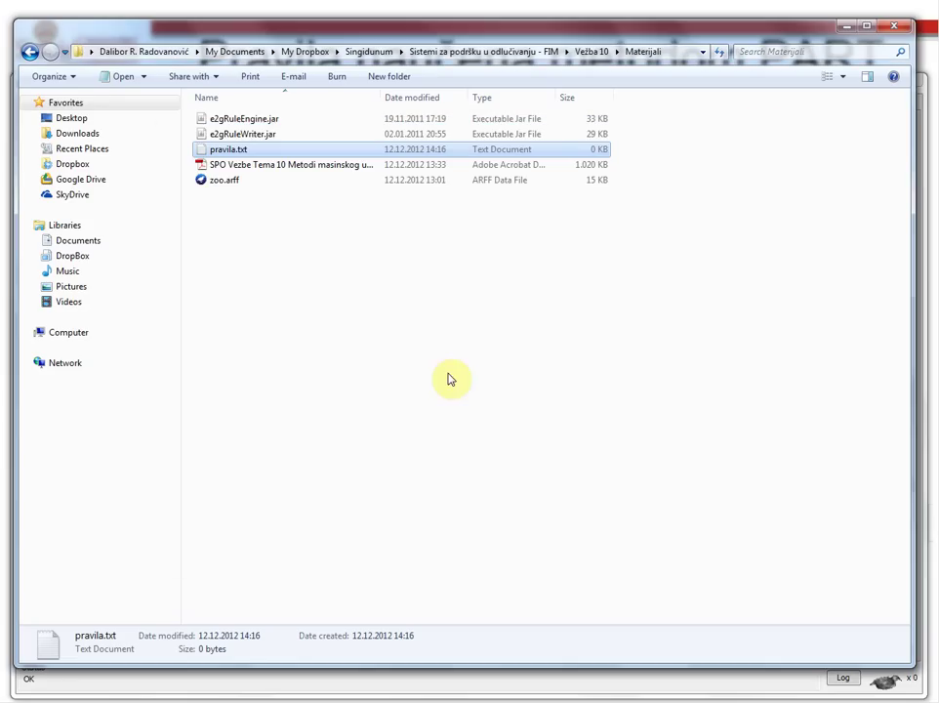